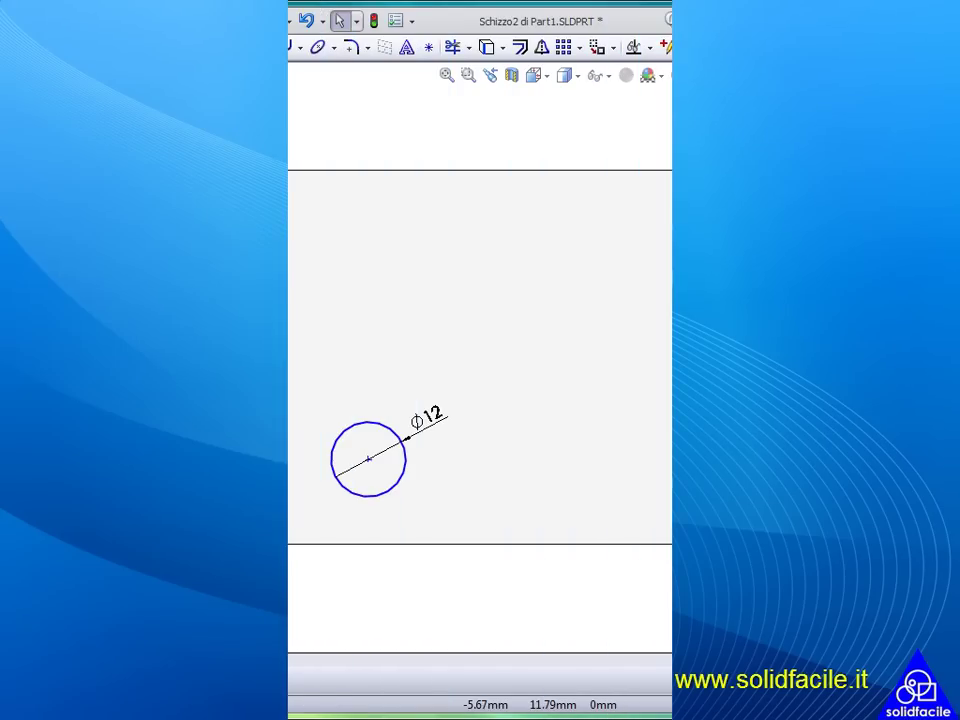
- Move the Ø12 circle centre to the right side of the rectangle, near X 74.83, Y 38.88 mm
{"action": "left_click", "coordinate": [369, 462]}
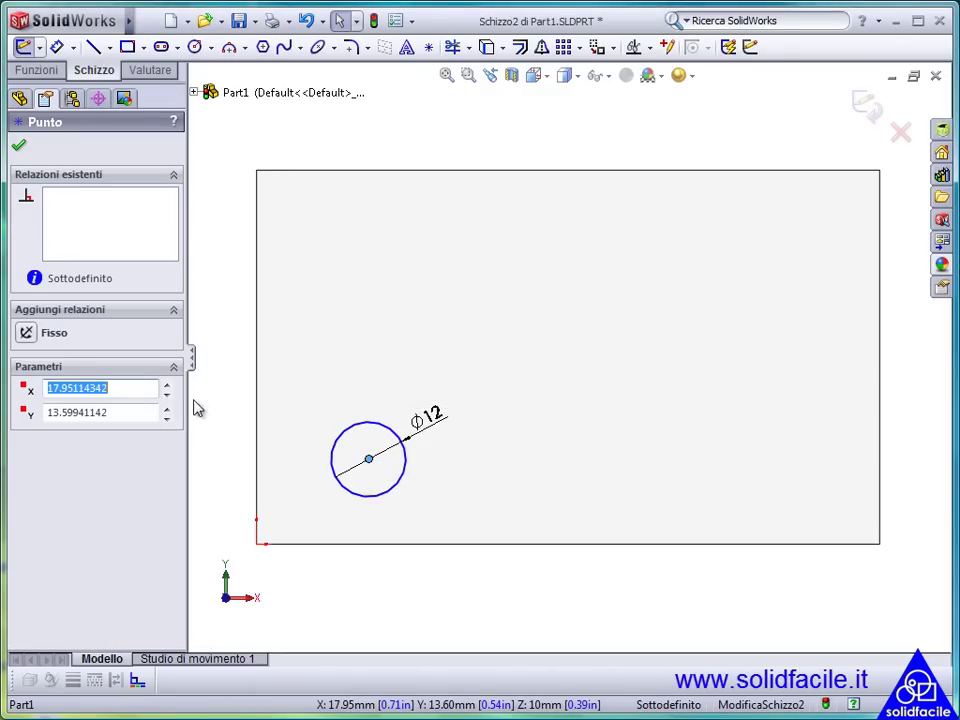
{"action": "left_click", "coordinate": [167, 385]}
{"action": "left_click", "coordinate": [167, 385]}
{"action": "left_click", "coordinate": [167, 385]}
{"action": "left_click", "coordinate": [167, 385]}
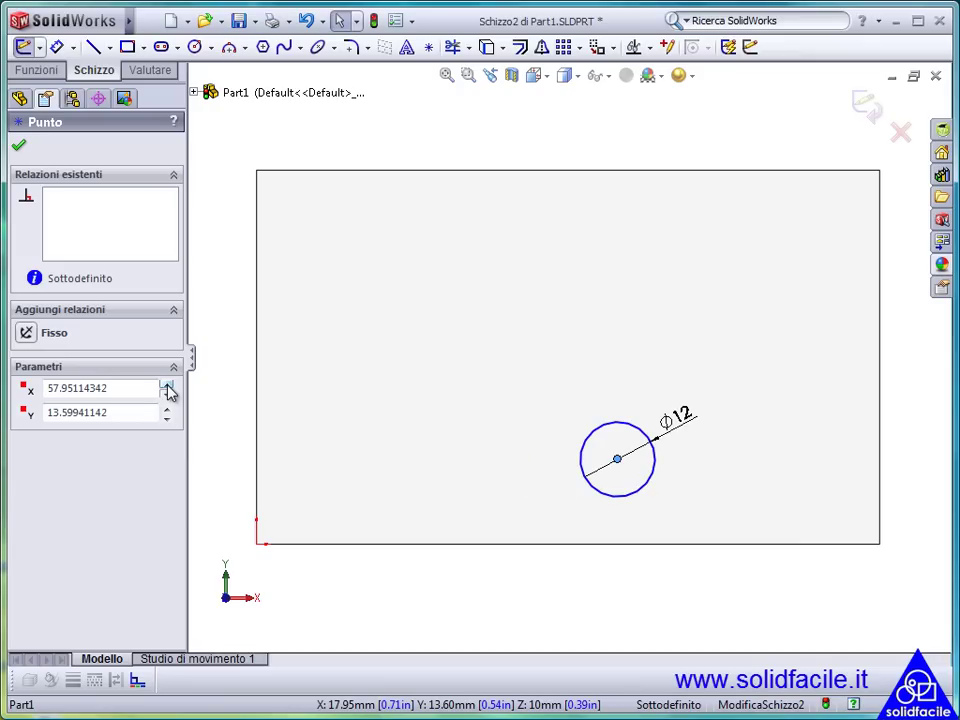
{"action": "left_click", "coordinate": [167, 409]}
{"action": "left_click", "coordinate": [167, 409]}
{"action": "left_click", "coordinate": [167, 409]}
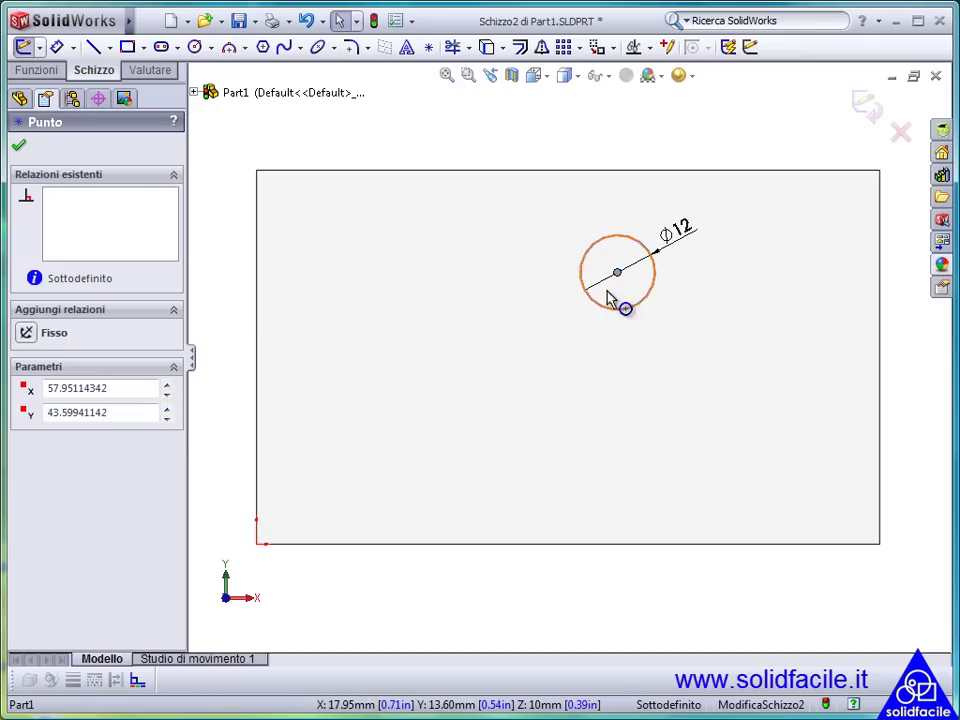
{"action": "mouse_move", "coordinate": [617, 276]}
{"action": "left_mouse_down"}
{"action": "mouse_move", "coordinate": [733, 456]}
{"action": "mouse_move", "coordinate": [701, 474]}
{"action": "mouse_move", "coordinate": [627, 478]}
{"action": "mouse_move", "coordinate": [650, 398]}
{"action": "mouse_move", "coordinate": [724, 302]}
{"action": "left_mouse_up"}
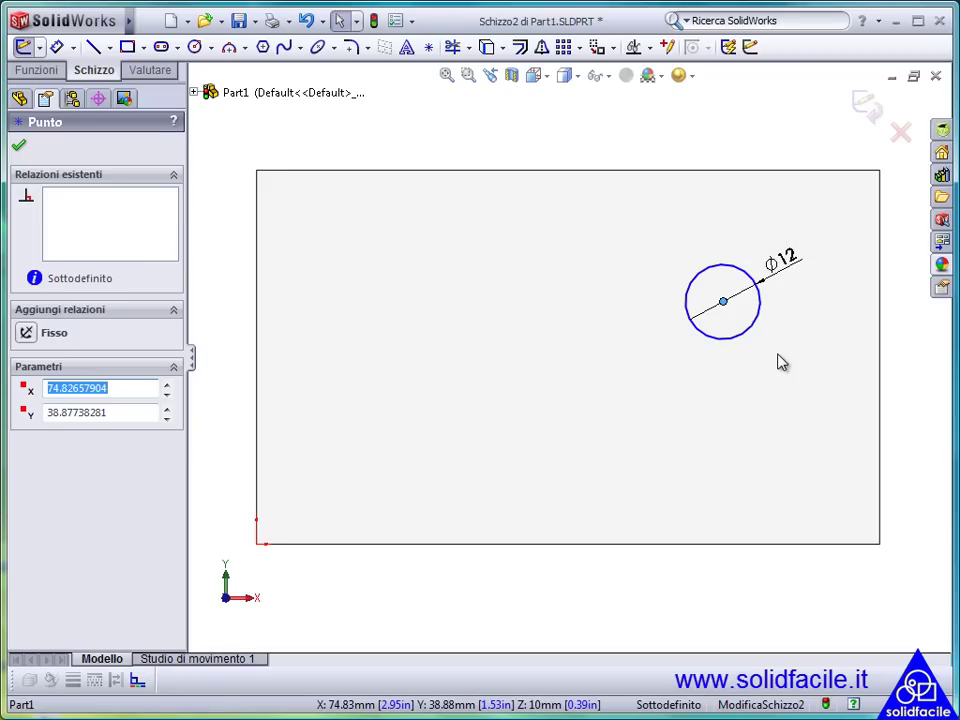
- Dimension the circle centre 50 from the rectangle's right edge
{"action": "key", "text": "d"}
{"action": "left_click", "coordinate": [757, 325]}
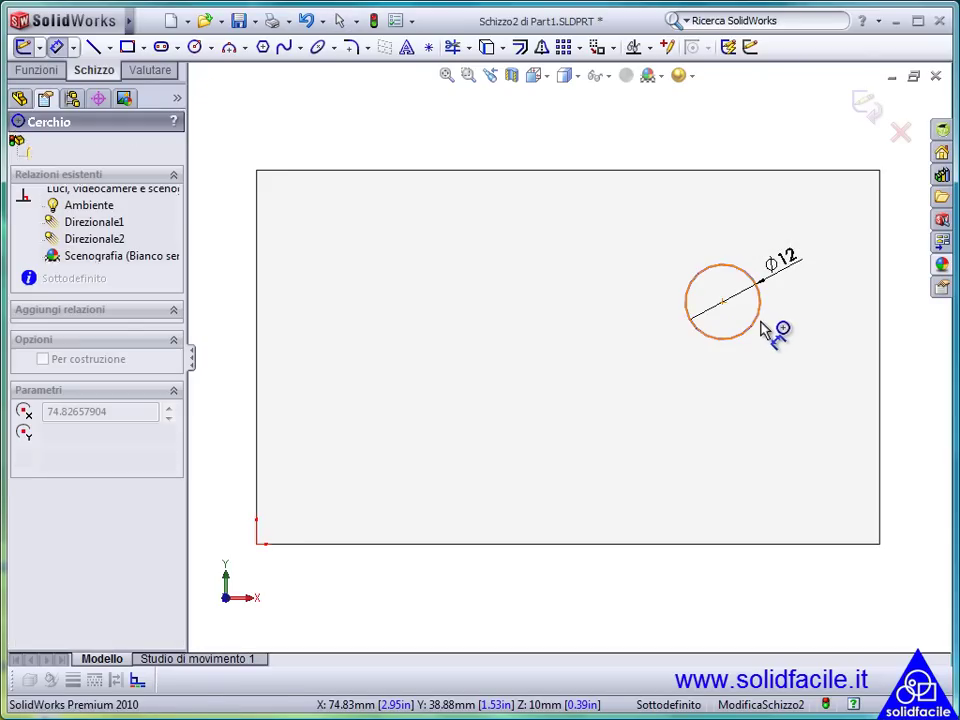
{"action": "left_click", "coordinate": [880, 340]}
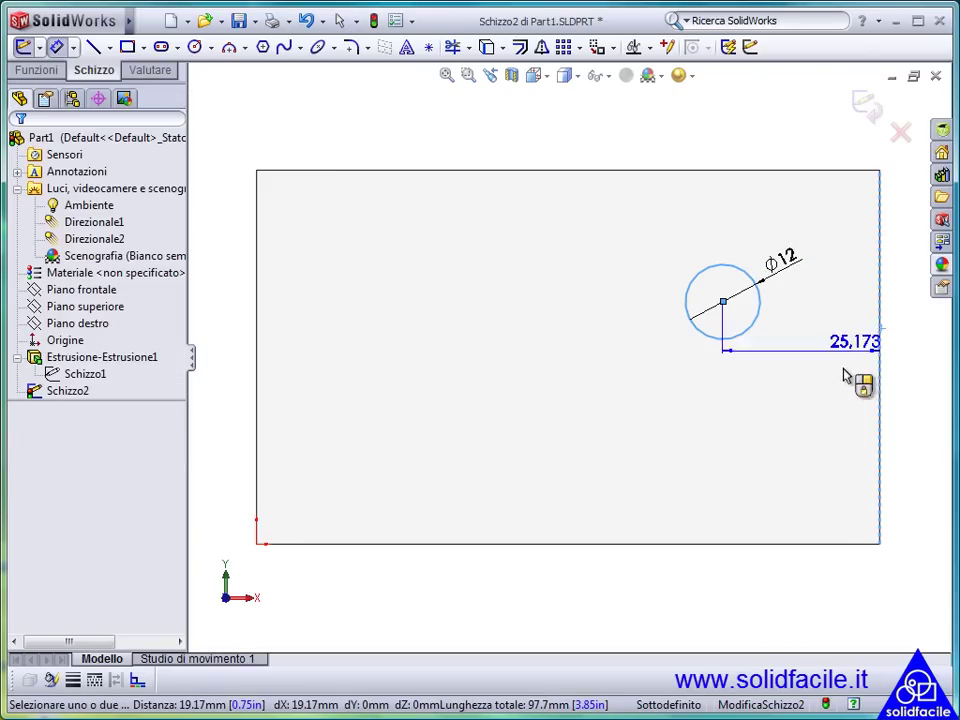
{"action": "left_click", "coordinate": [809, 447]}
{"action": "type", "text": "50"}
{"action": "key", "text": "Return"}
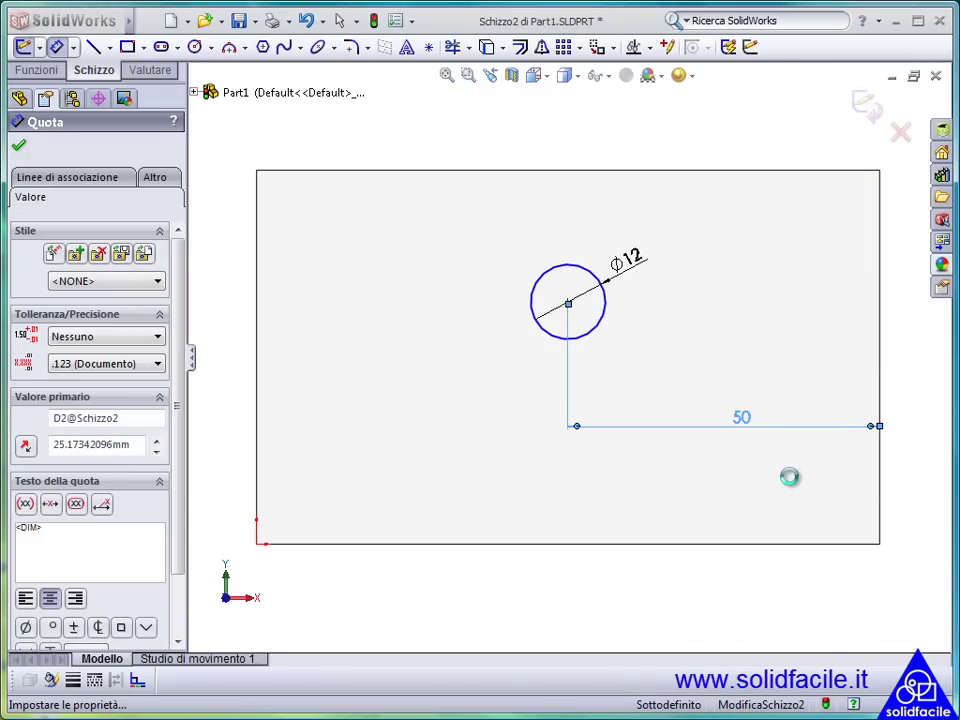
- Dimension the circle centre 30 from the top edge, fully defining the sketch
{"action": "left_click", "coordinate": [592, 273]}
{"action": "left_click", "coordinate": [641, 173]}
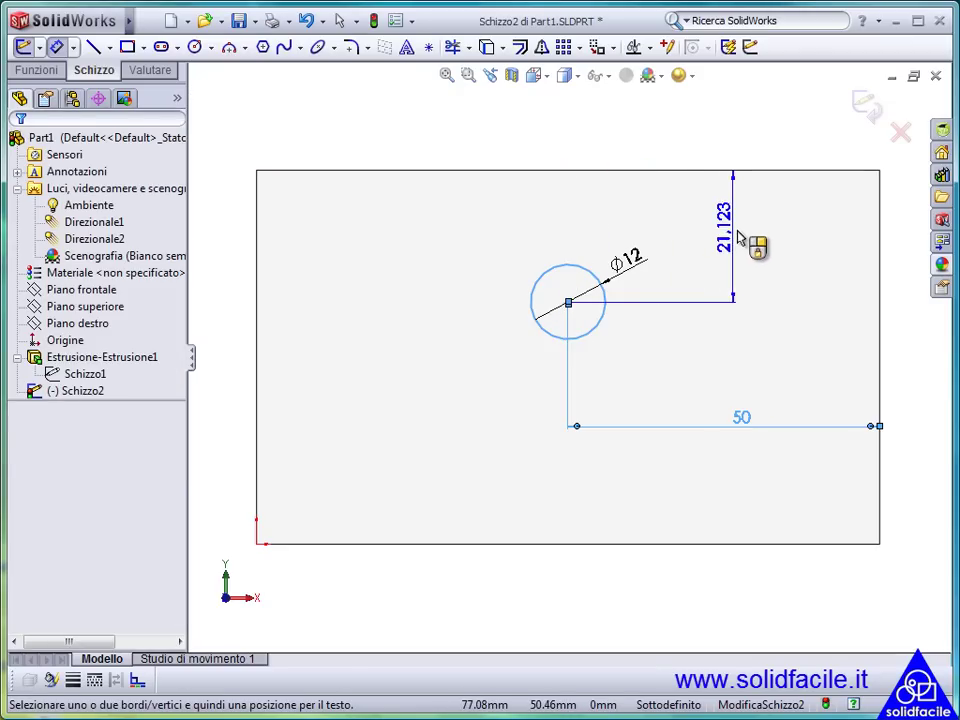
{"action": "left_click", "coordinate": [745, 240]}
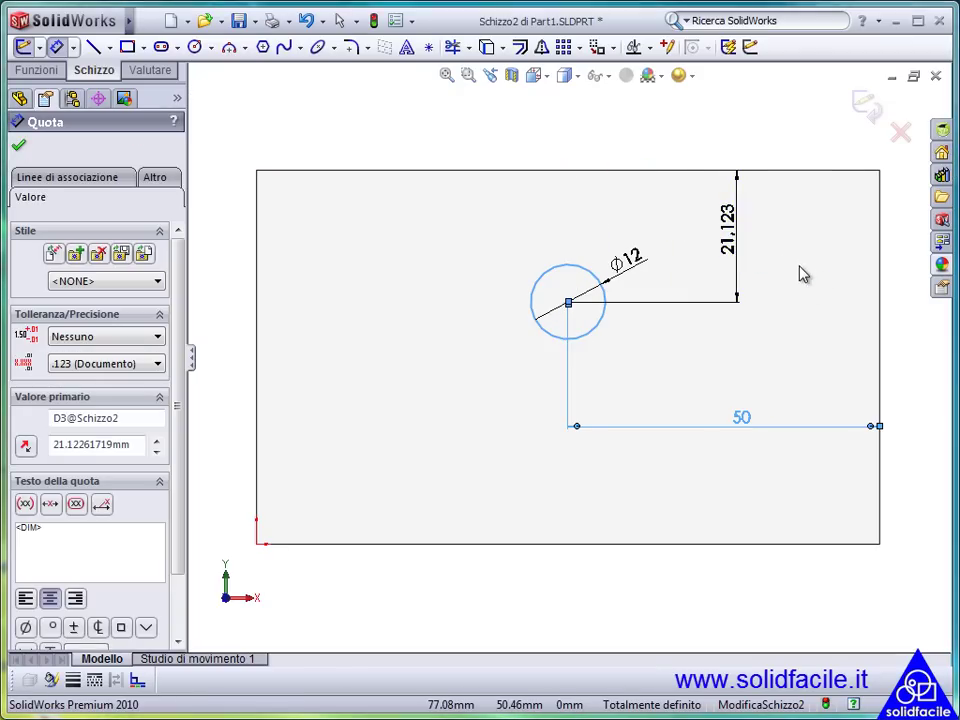
{"action": "type", "text": "30"}
{"action": "key", "text": "Return"}
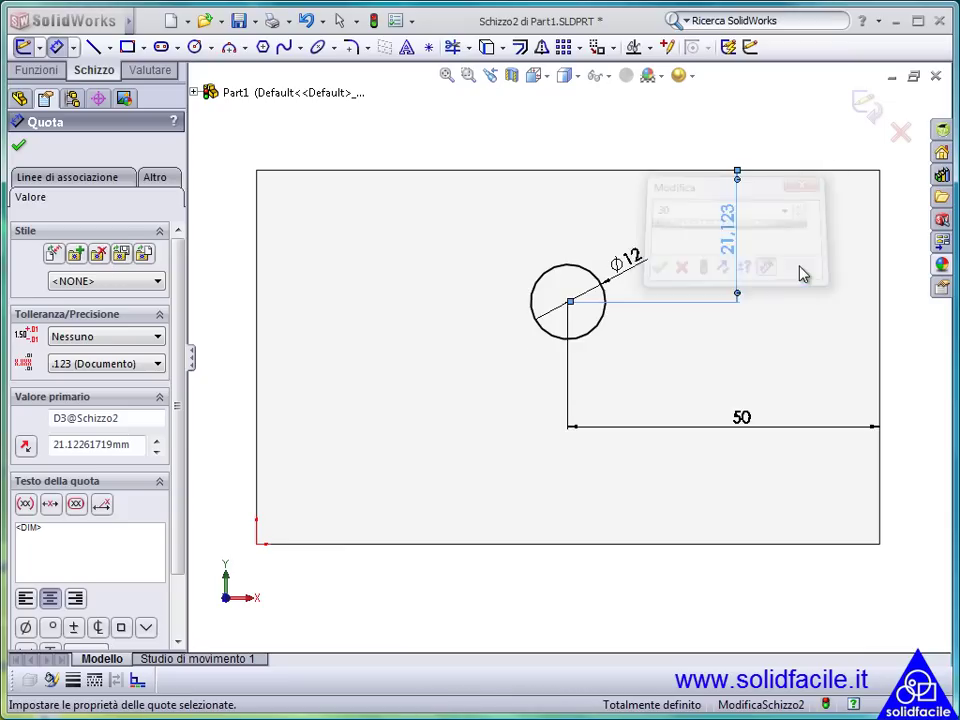
{"action": "left_click", "coordinate": [889, 380]}
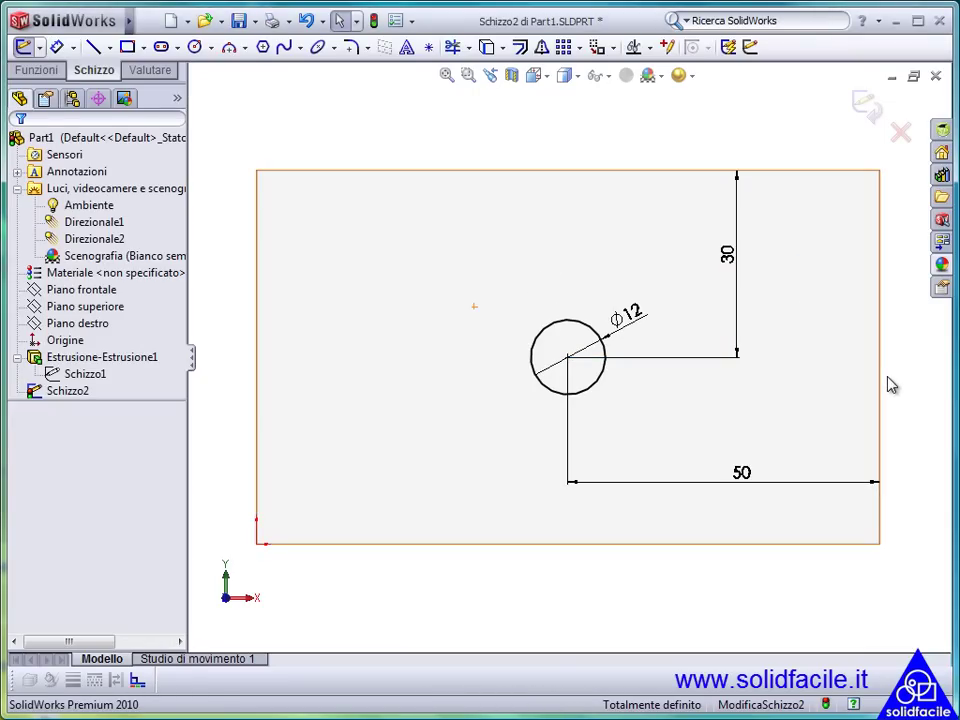
{"action": "key", "text": "ctrl+7"}
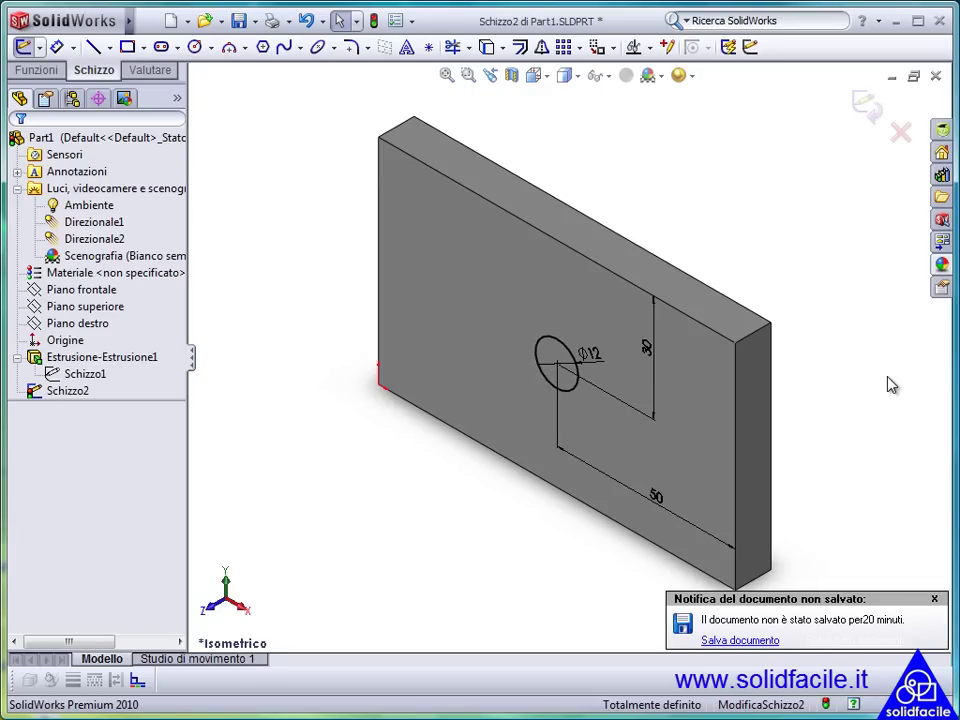
- Change the block's 100 length to 80 and 60 height to 40, then exit the sketch
{"action": "left_click", "coordinate": [595, 307]}
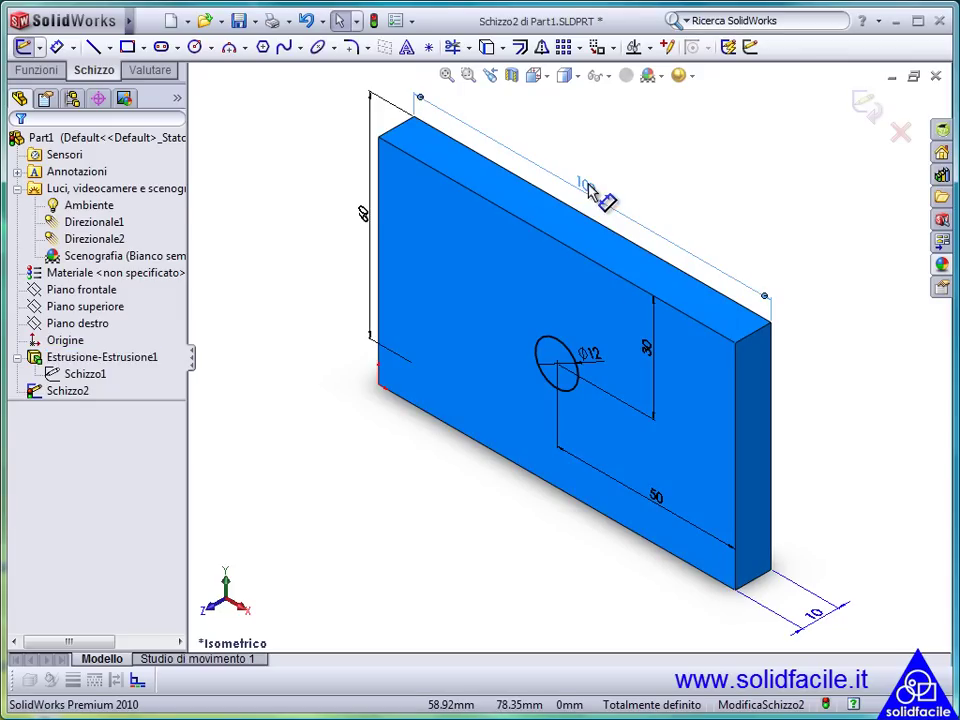
{"action": "double_click", "coordinate": [585, 186]}
{"action": "type", "text": "80"}
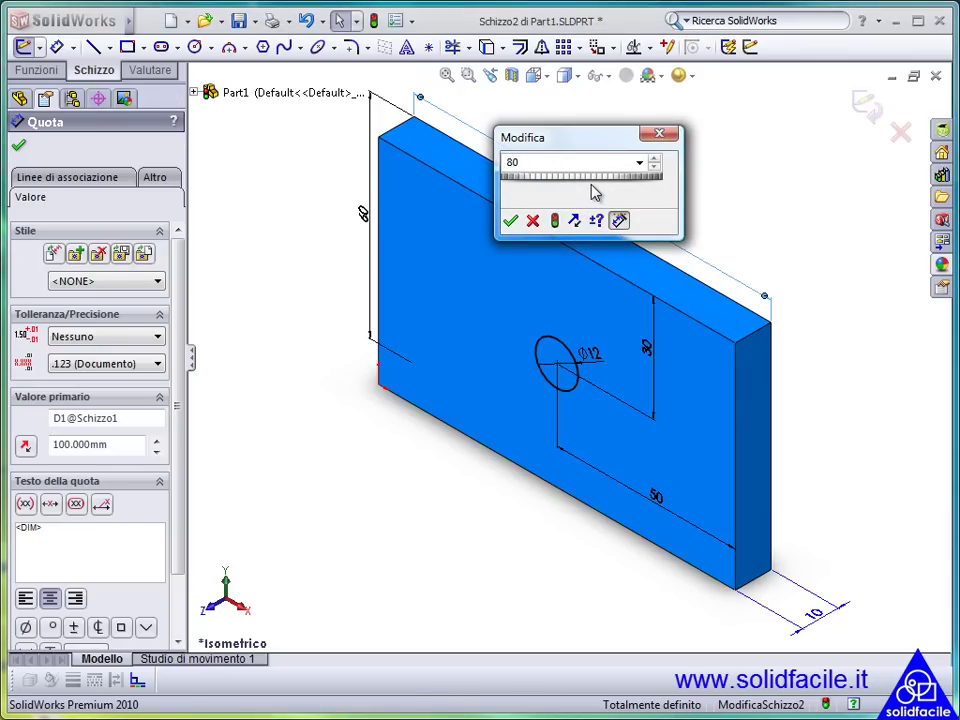
{"action": "key", "text": "Return"}
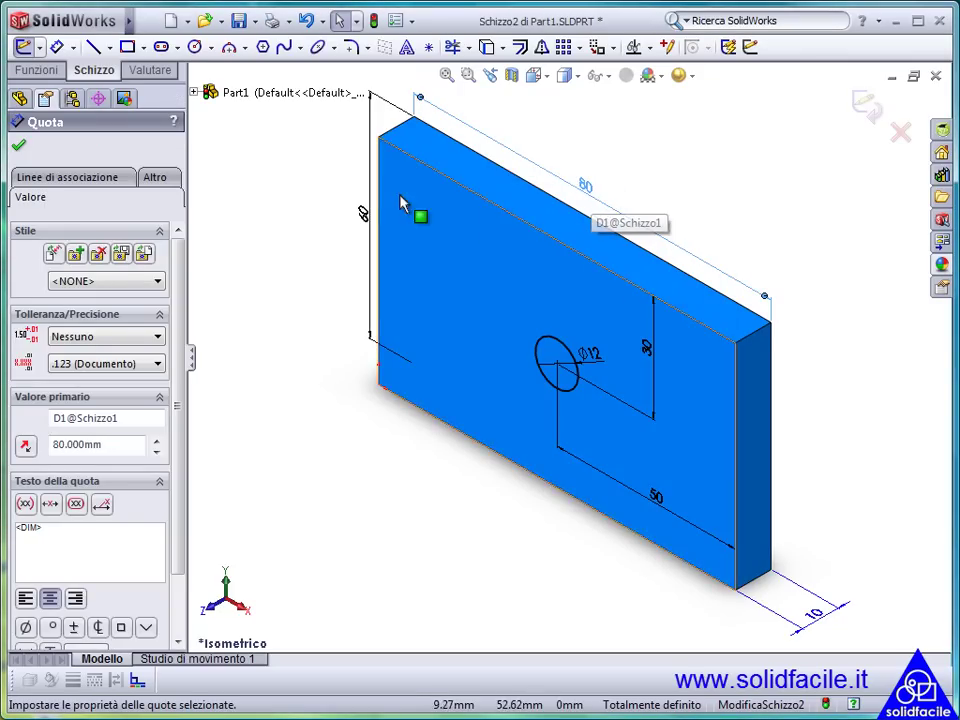
{"action": "double_click", "coordinate": [361, 213]}
{"action": "type", "text": "40"}
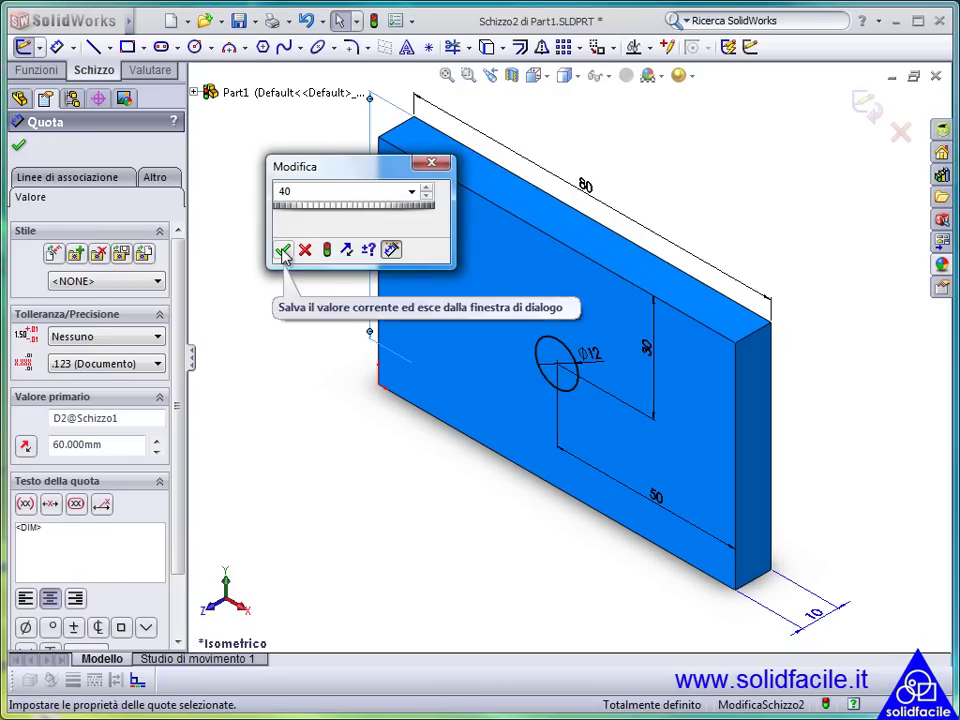
{"action": "left_click", "coordinate": [283, 251]}
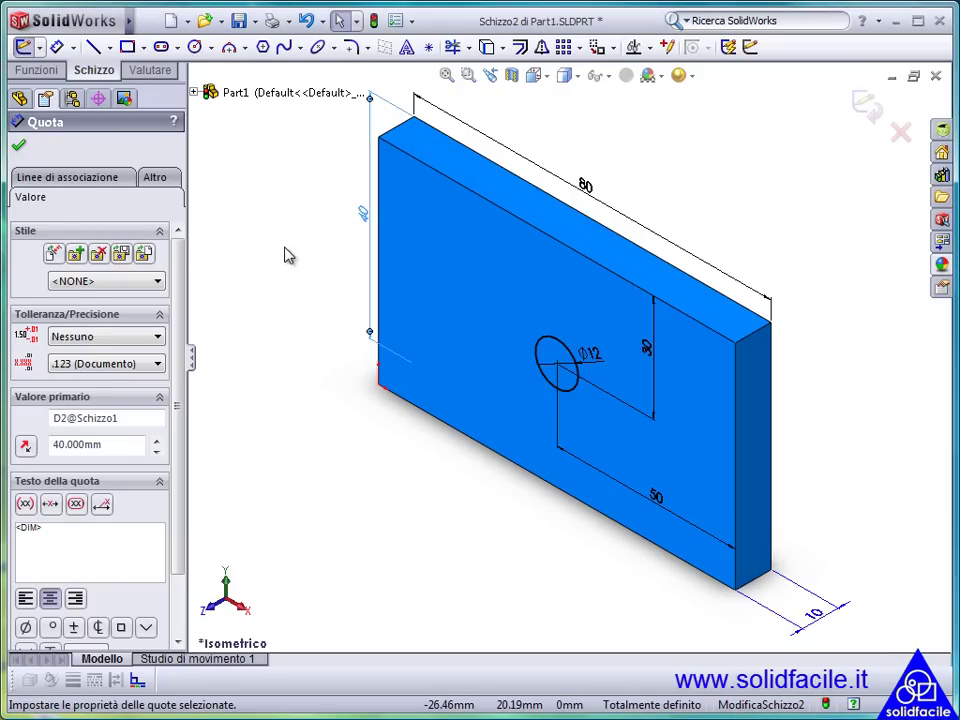
{"action": "key", "text": "Escape"}
{"action": "key", "text": "ctrl+b"}
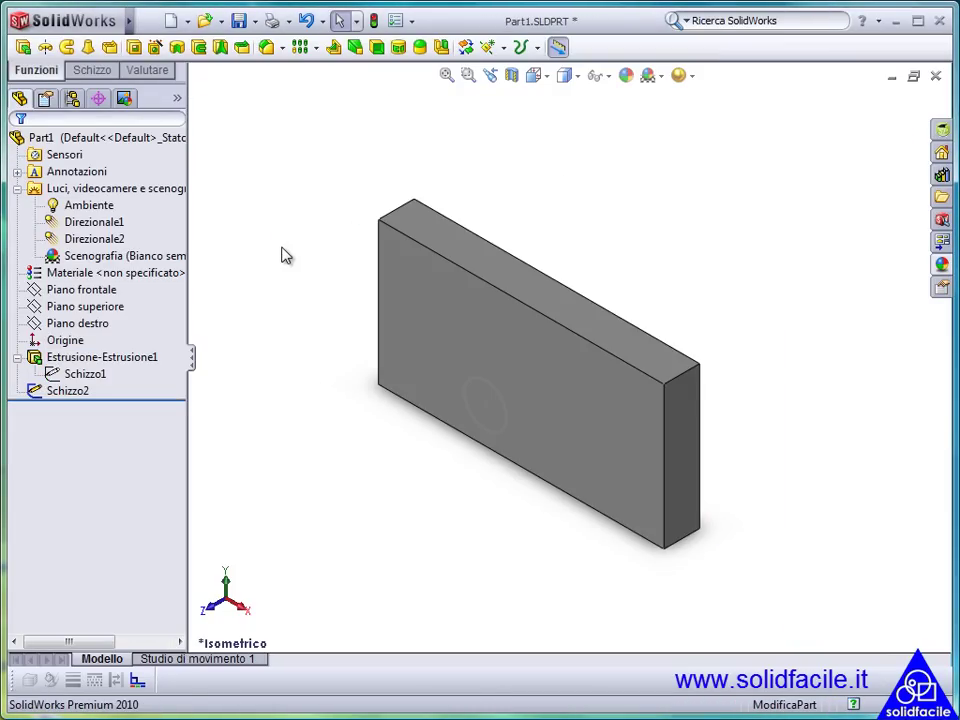
- Edit Schizzo2 and delete the 30 and 50 location dimensions, leaving only the Ø12 circle
{"action": "left_click", "coordinate": [78, 392]}
{"action": "right_click", "coordinate": [78, 393]}
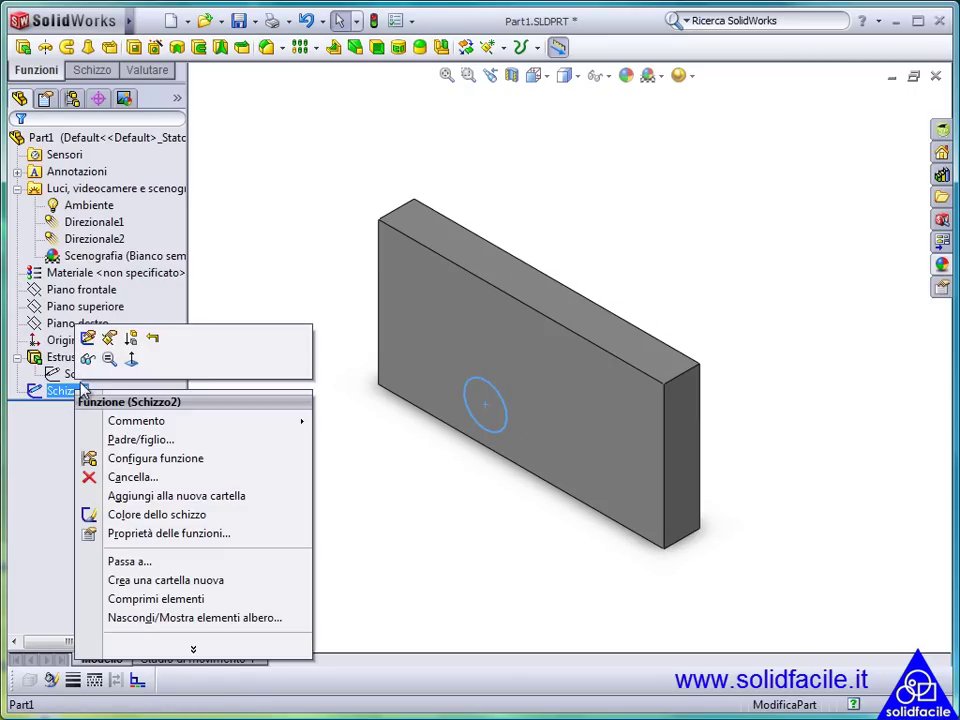
{"action": "left_click", "coordinate": [86, 340]}
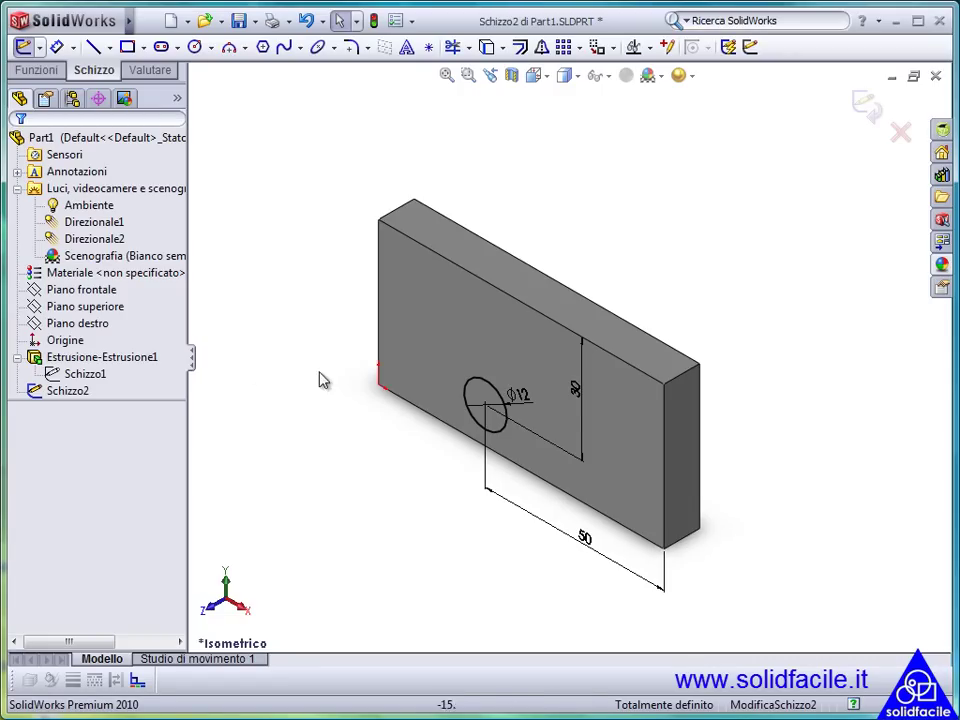
{"action": "left_click", "coordinate": [573, 389]}
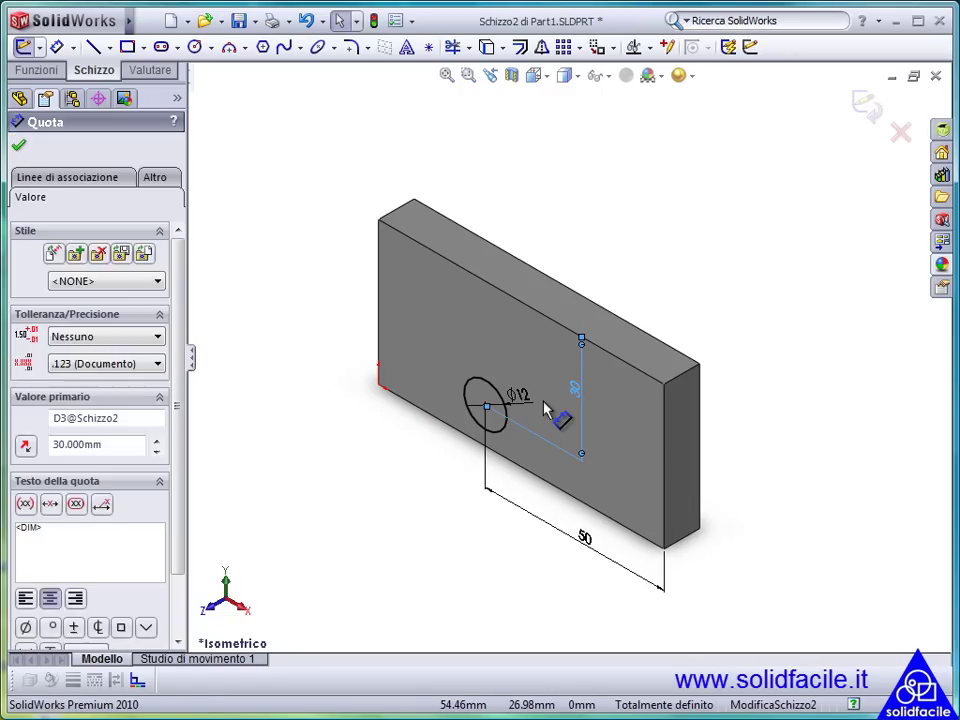
{"action": "key", "text": "Delete"}
{"action": "left_click", "coordinate": [580, 546]}
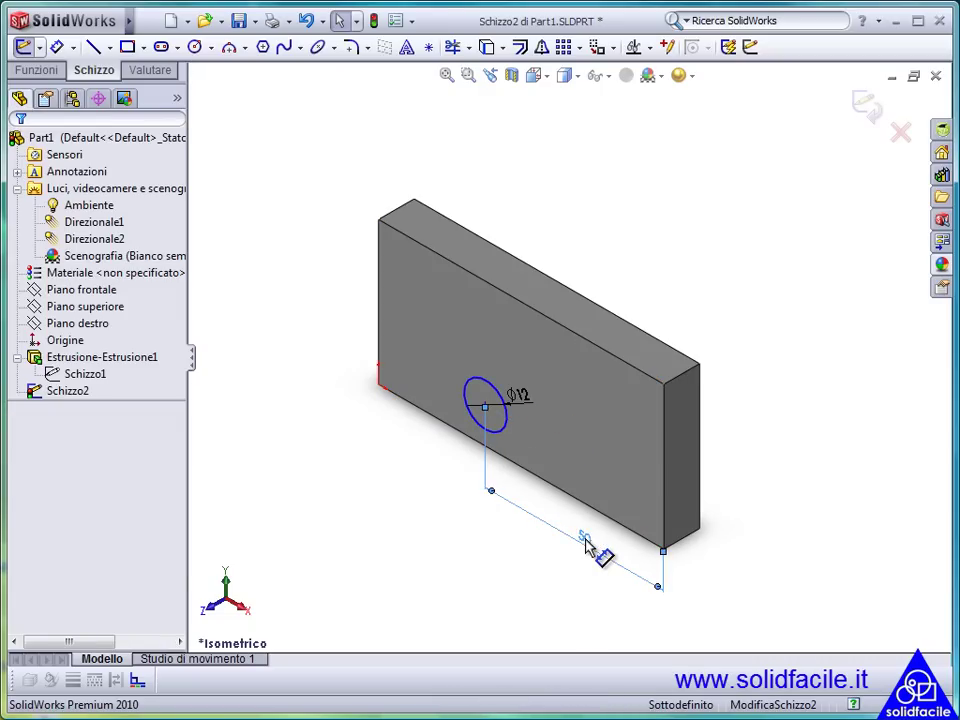
{"action": "key", "text": "Delete"}
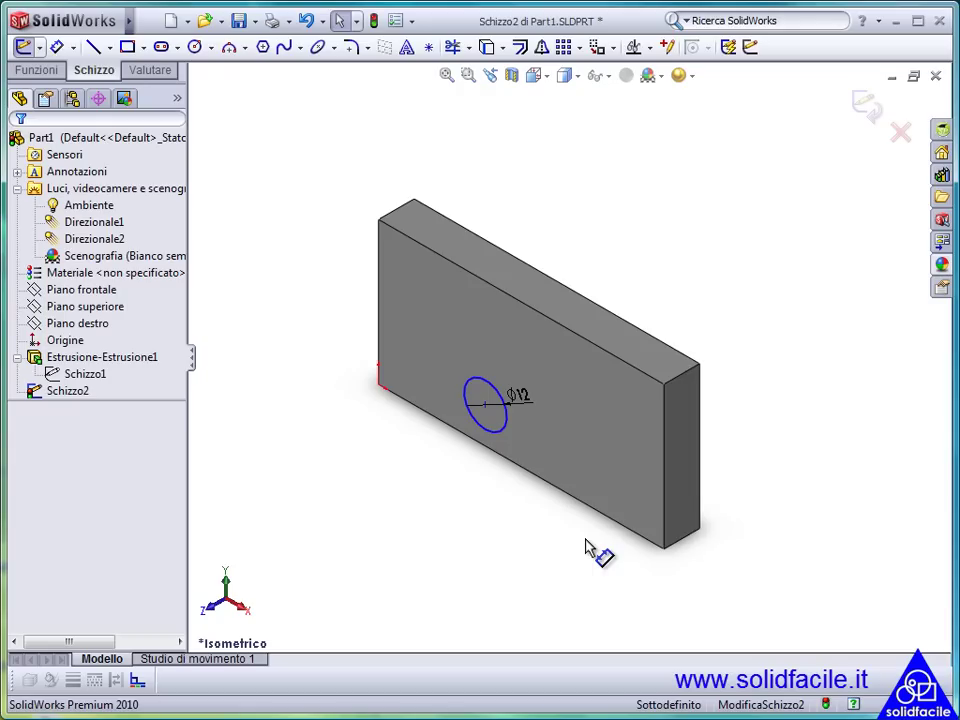
- Draw a corner-to-corner diagonal line from the block's top-left to bottom-right corner
{"action": "key", "text": "l"}
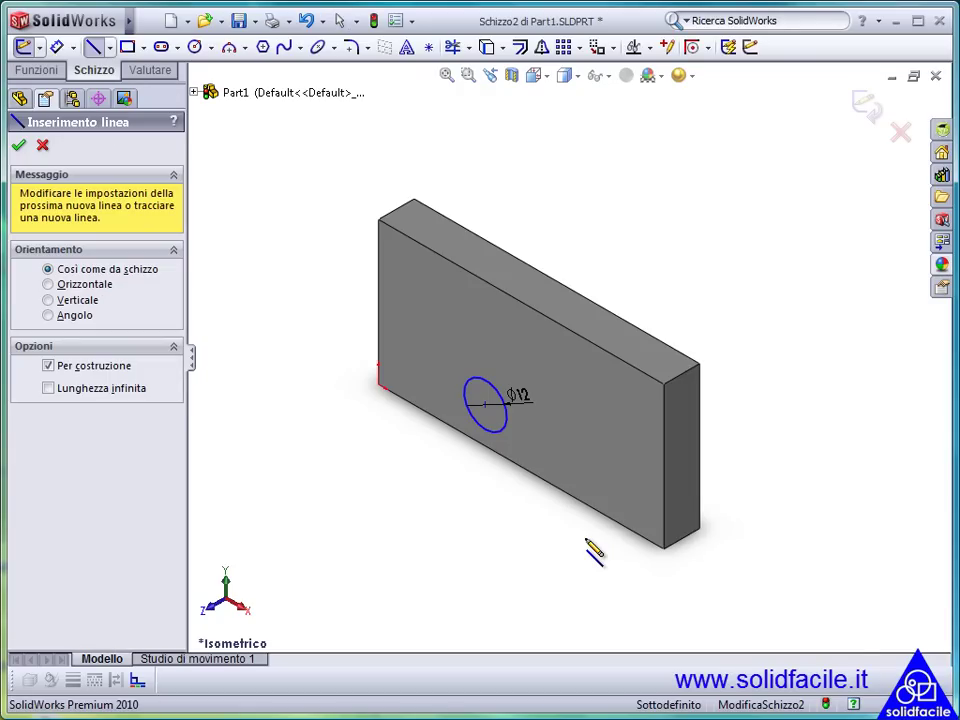
{"action": "left_click", "coordinate": [379, 221]}
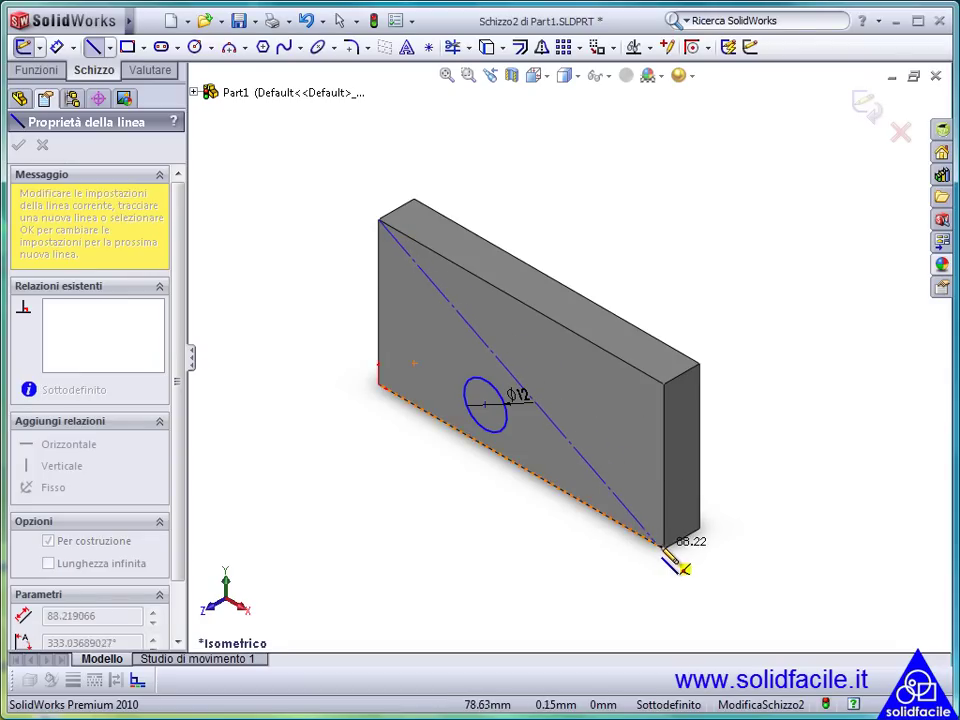
{"action": "left_click", "coordinate": [664, 548]}
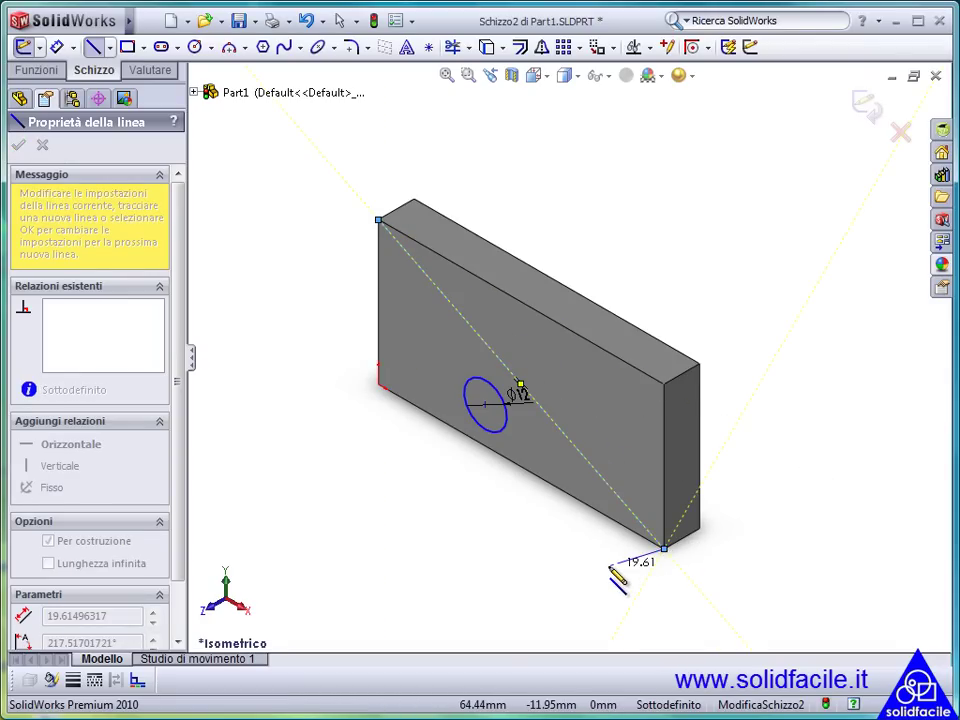
{"action": "key", "text": "Escape"}
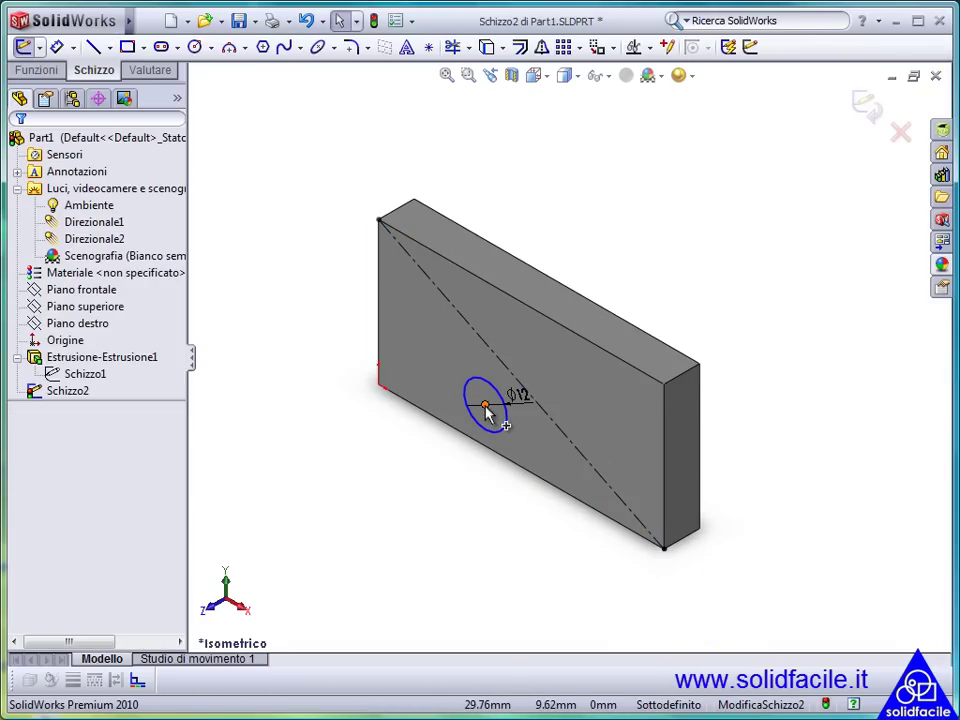
- Add a Punto intermedio relation between the circle centre and the diagonal, then exit the sketch
{"action": "left_click", "coordinate": [485, 404]}
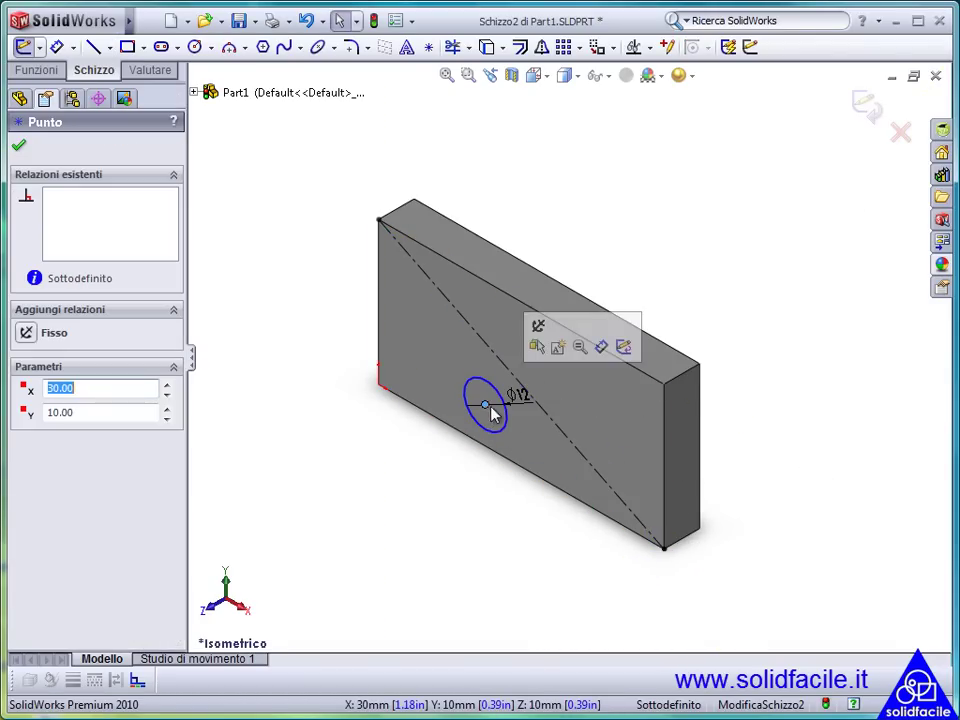
{"action": "left_click", "coordinate": [541, 425], "text": "ctrl"}
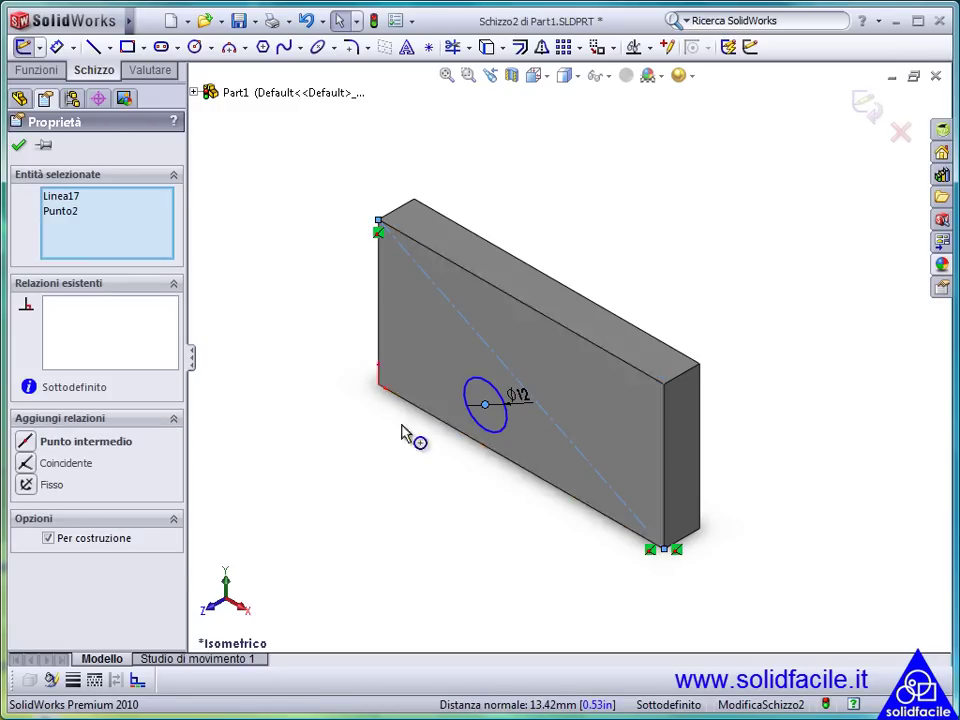
{"action": "left_click", "coordinate": [102, 443]}
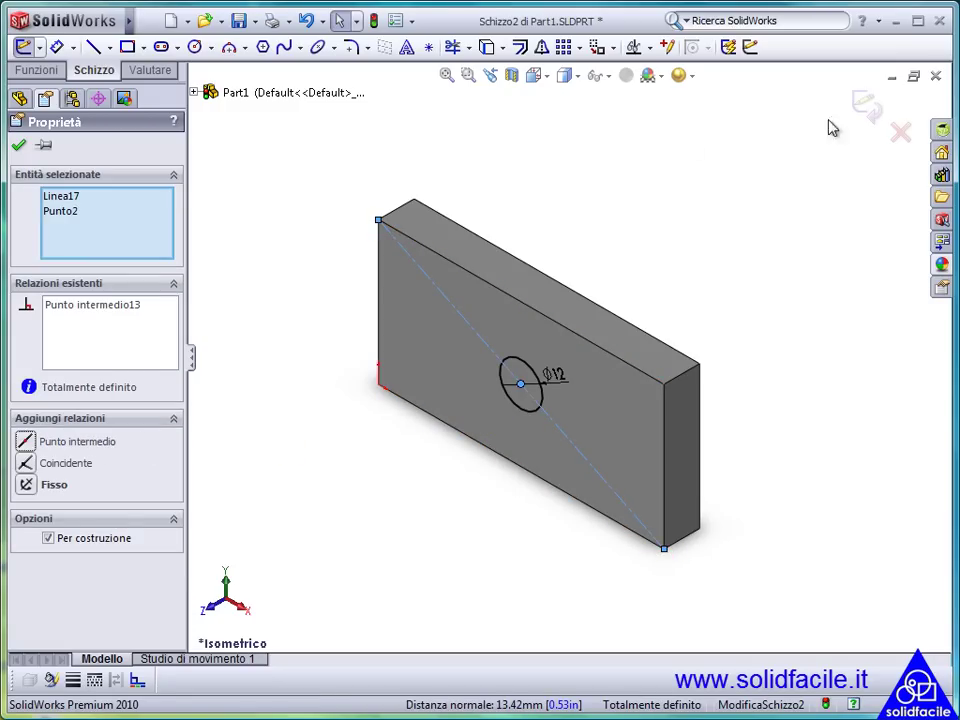
{"action": "left_click", "coordinate": [864, 103]}
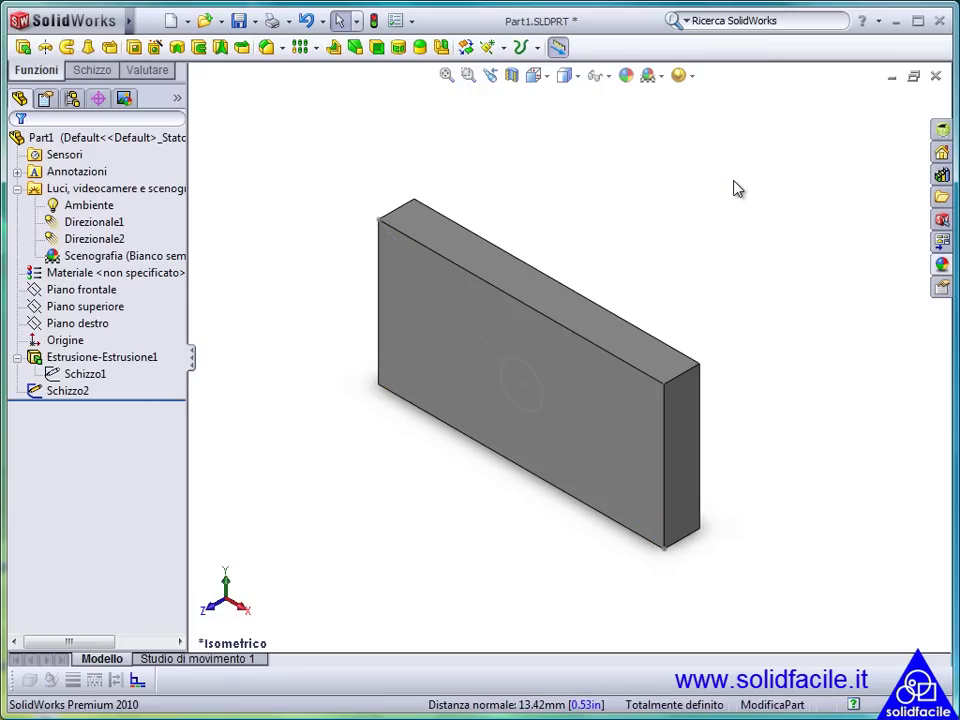
- Change the block length from 80 to 120 mm and update its height dimension
{"action": "left_click", "coordinate": [558, 316]}
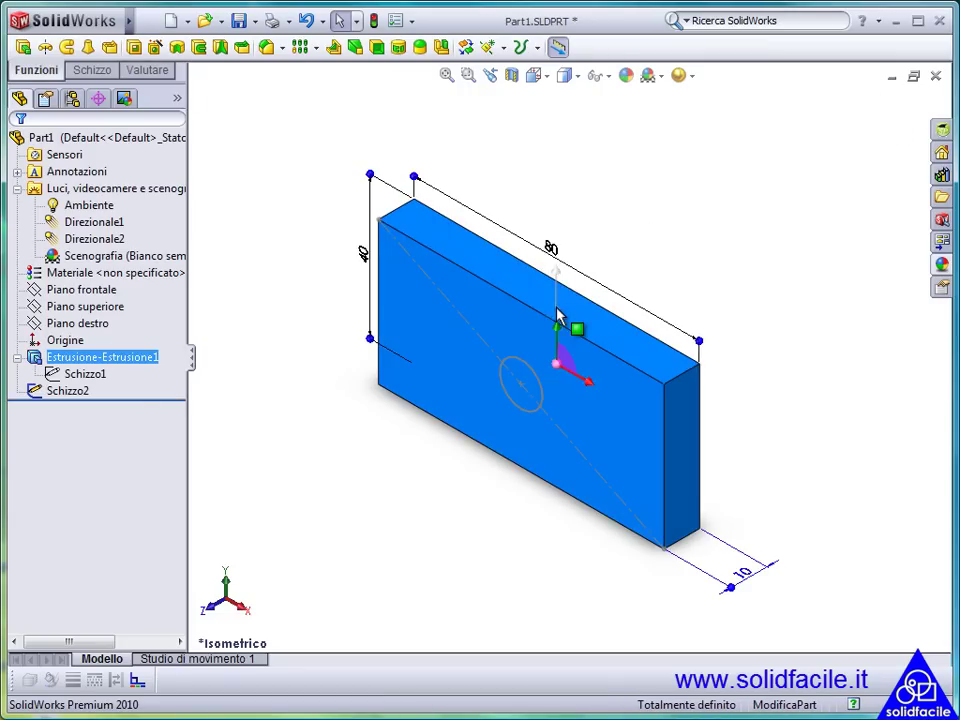
{"action": "double_click", "coordinate": [551, 252]}
{"action": "type", "text": "120"}
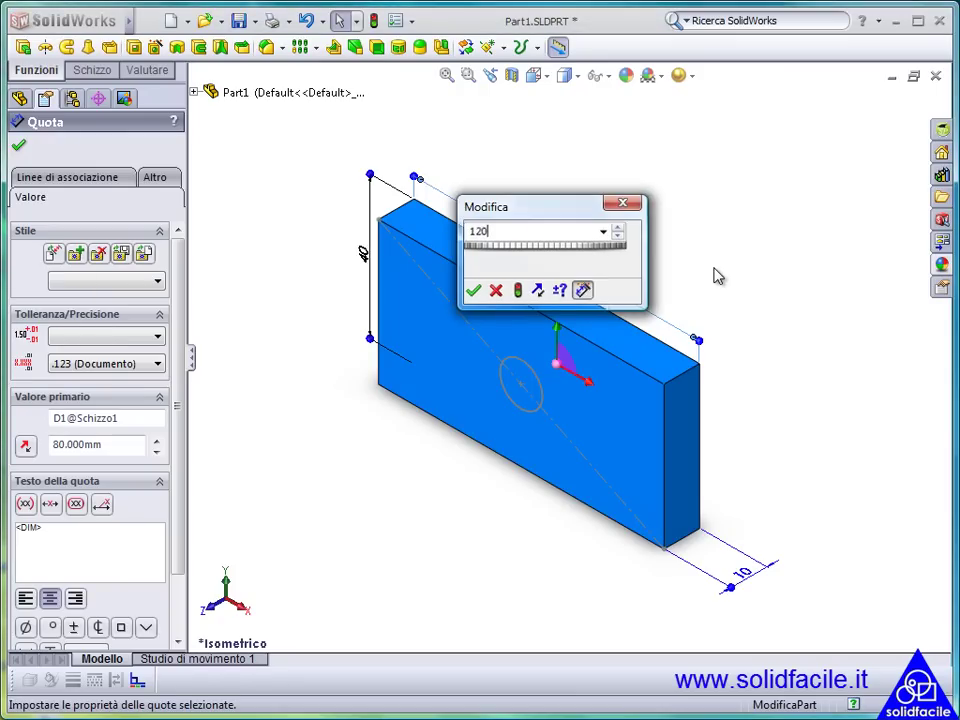
{"action": "key", "text": "Return"}
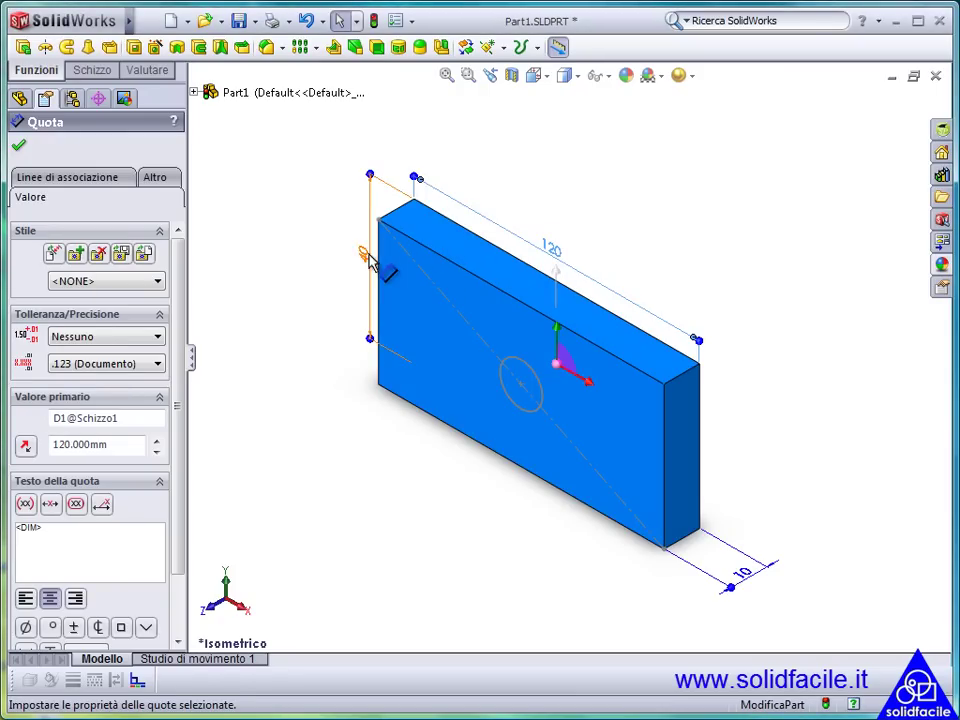
{"action": "double_click", "coordinate": [316, 258]}
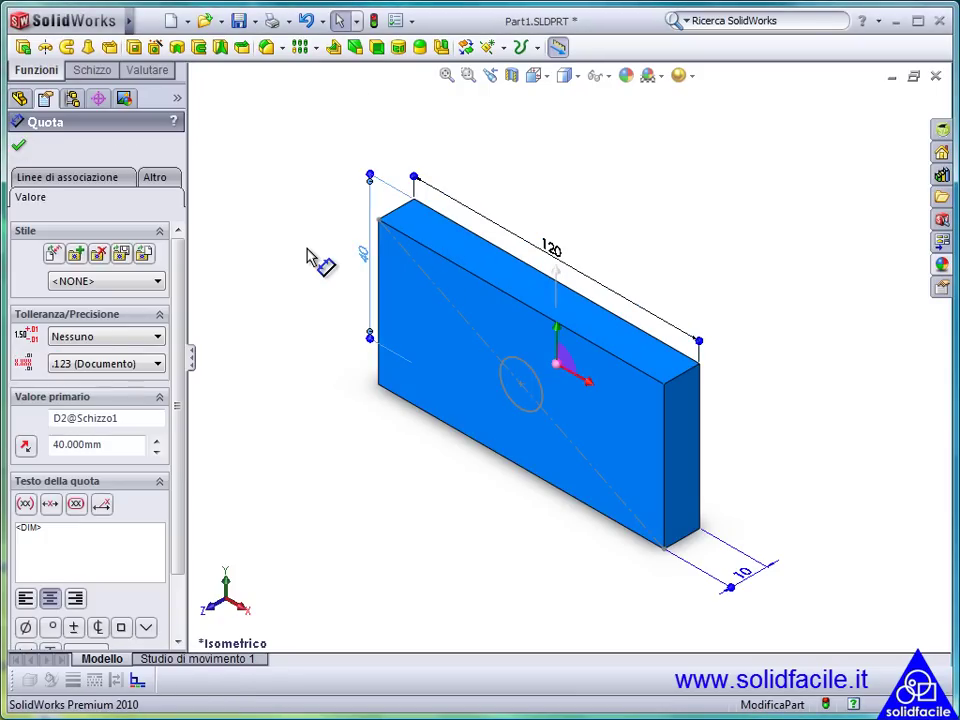
{"action": "type", "text": "40"}
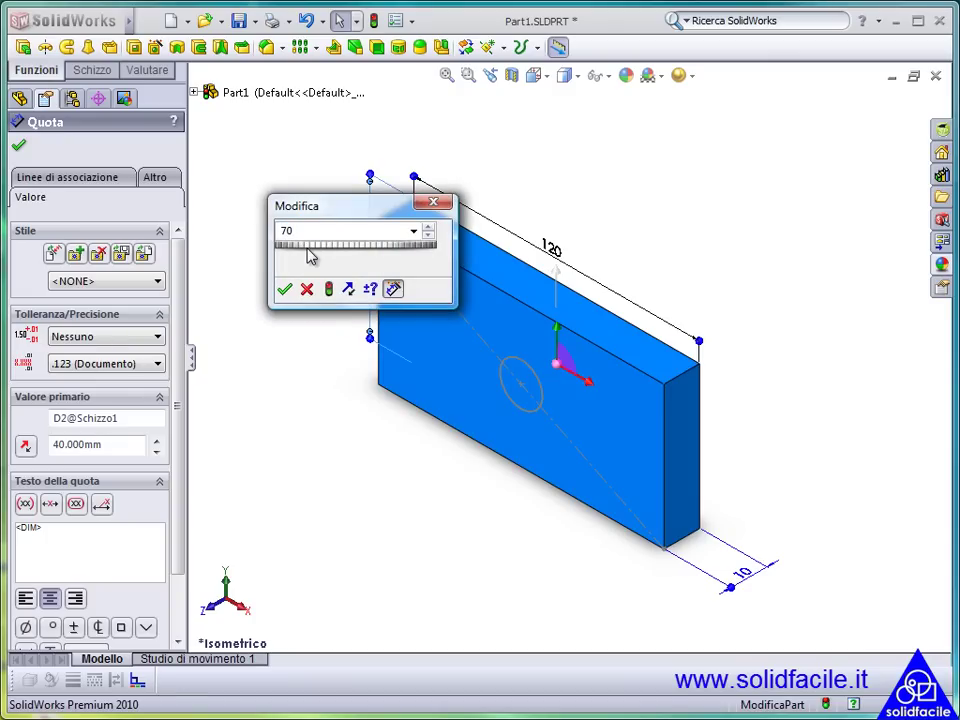
{"action": "key", "text": "Return"}
{"action": "left_click", "coordinate": [308, 250]}
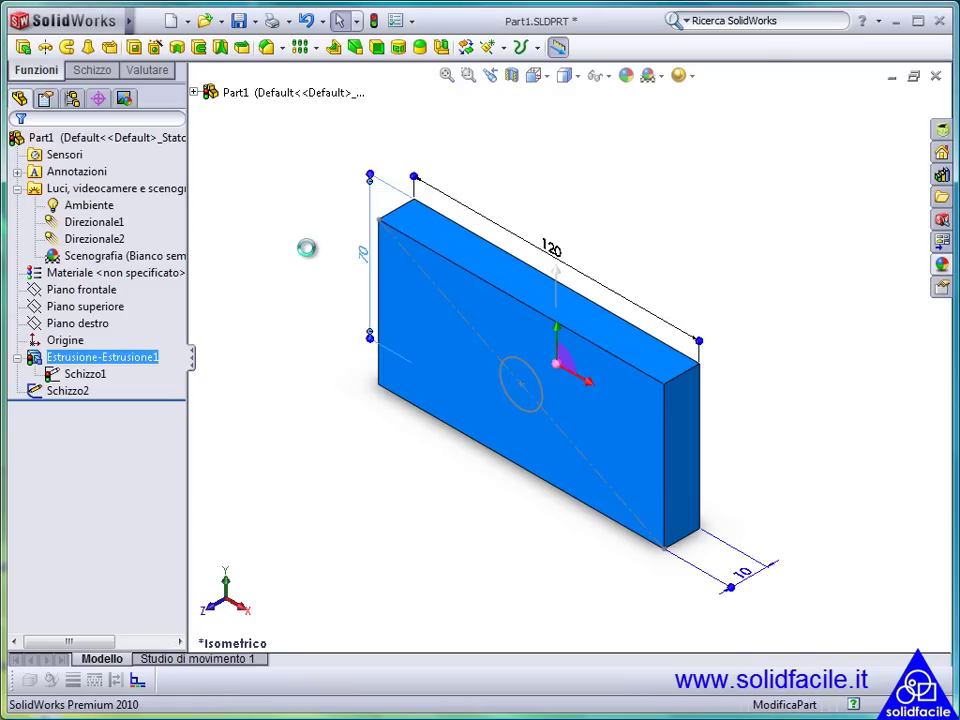
{"action": "left_click", "coordinate": [82, 373]}
- Edit Schizzo2 again and view it Normal To, showing the Ø12 circle on the diagonal
{"action": "right_click", "coordinate": [70, 395]}
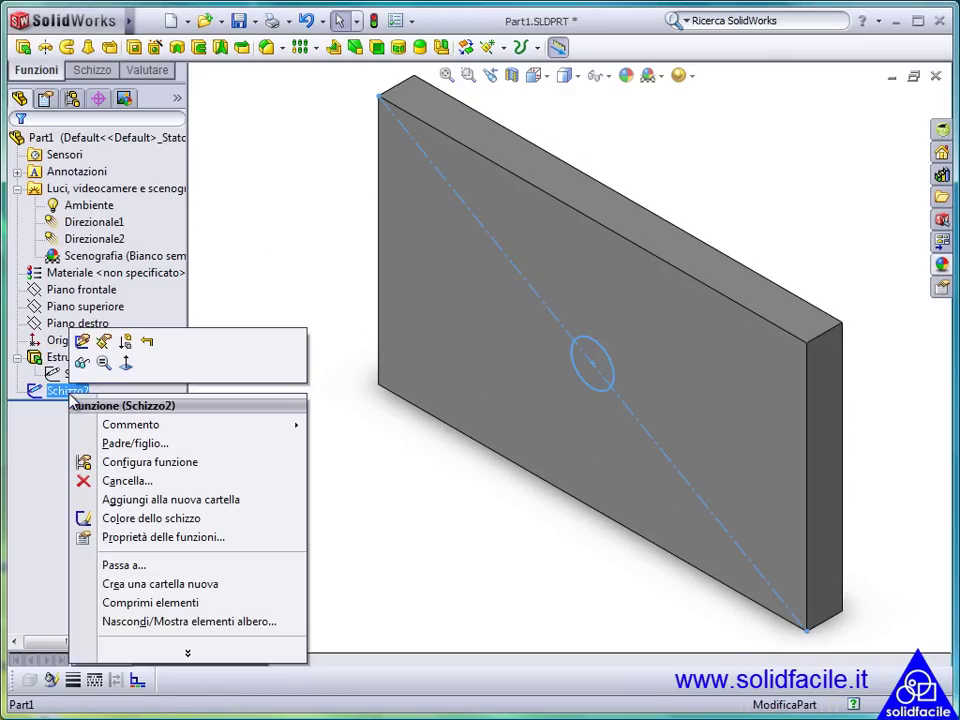
{"action": "left_click", "coordinate": [80, 342]}
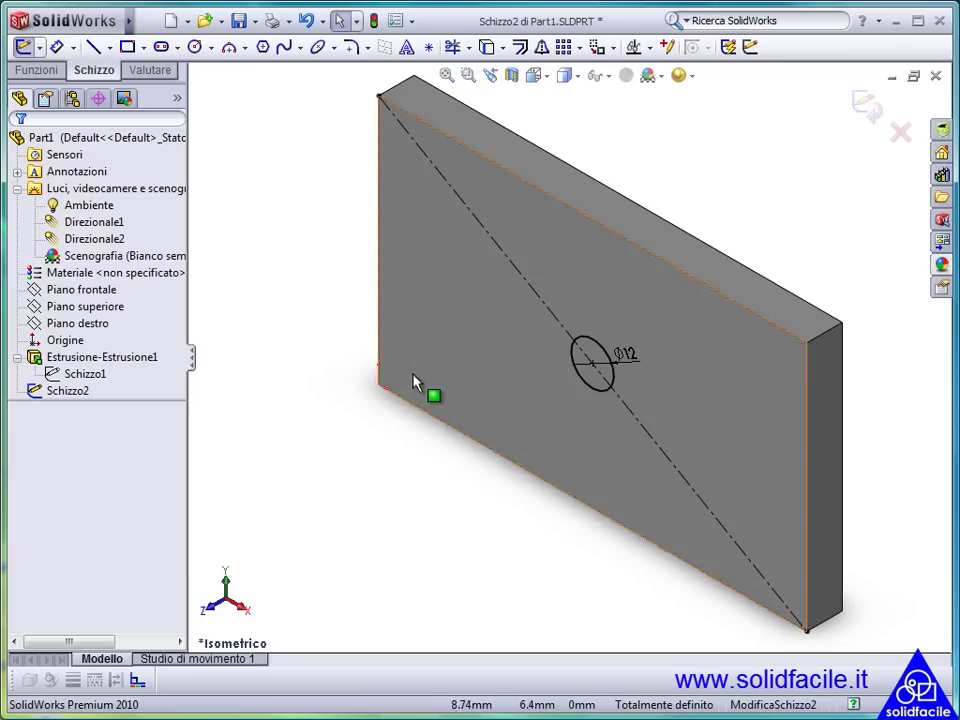
{"action": "key", "text": "ctrl+8"}
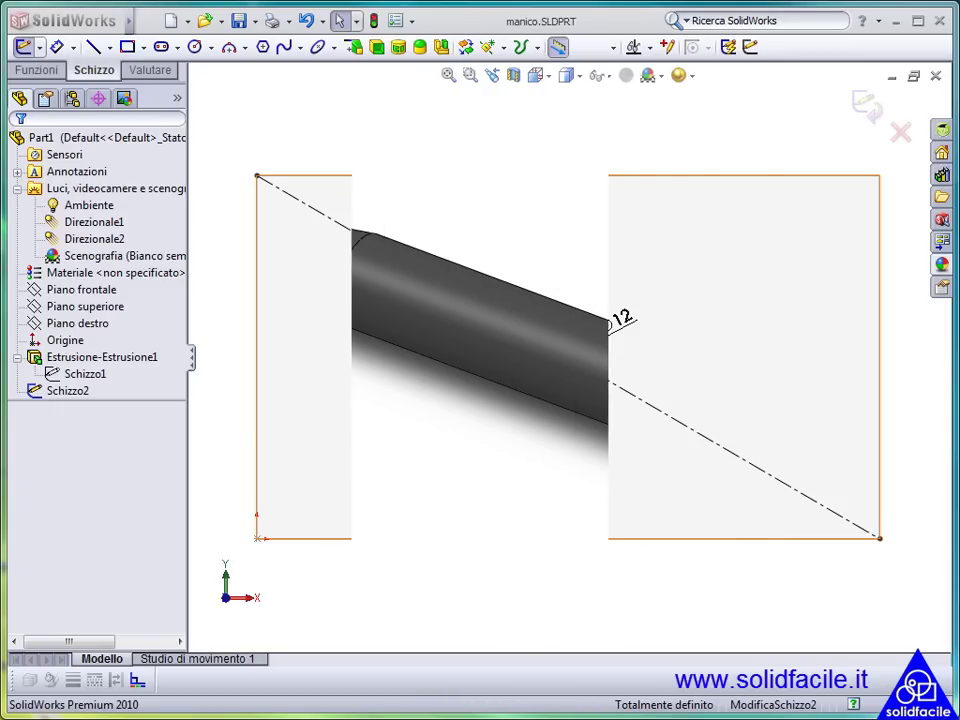
- Change the manico handle's revolve length from 80 to 50 mm and zoom to fit
{"action": "left_click", "coordinate": [570, 355]}
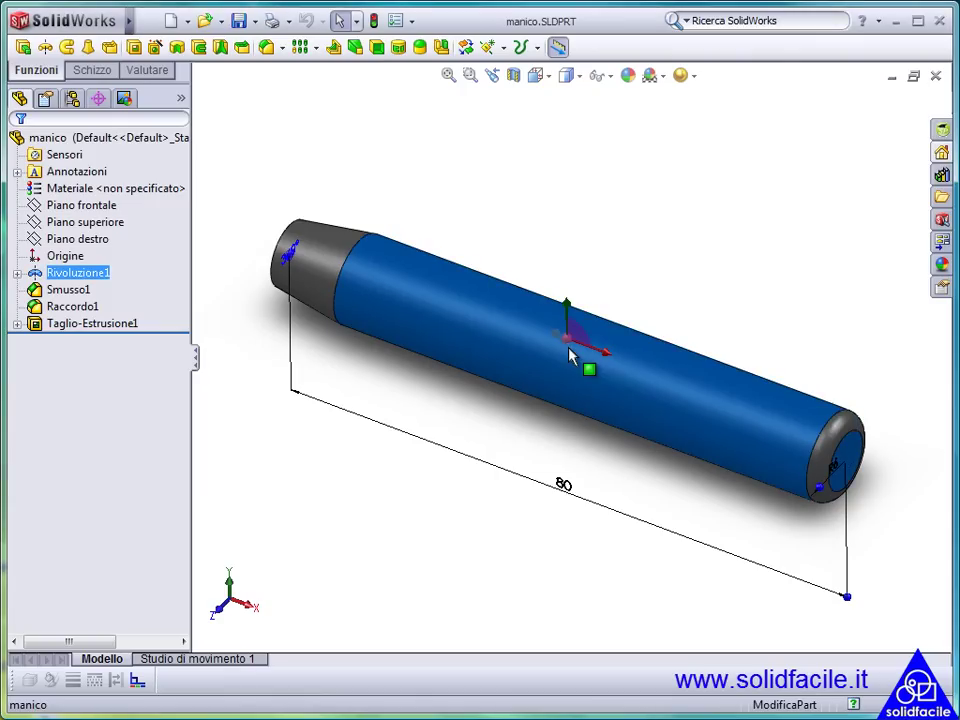
{"action": "double_click", "coordinate": [563, 488]}
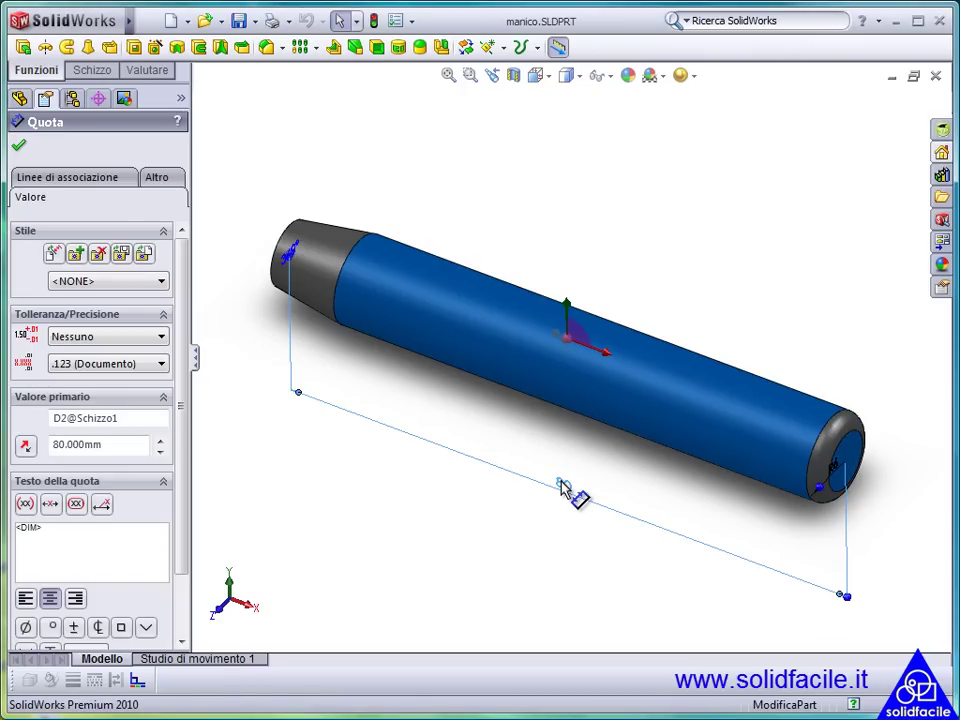
{"action": "type", "text": "50"}
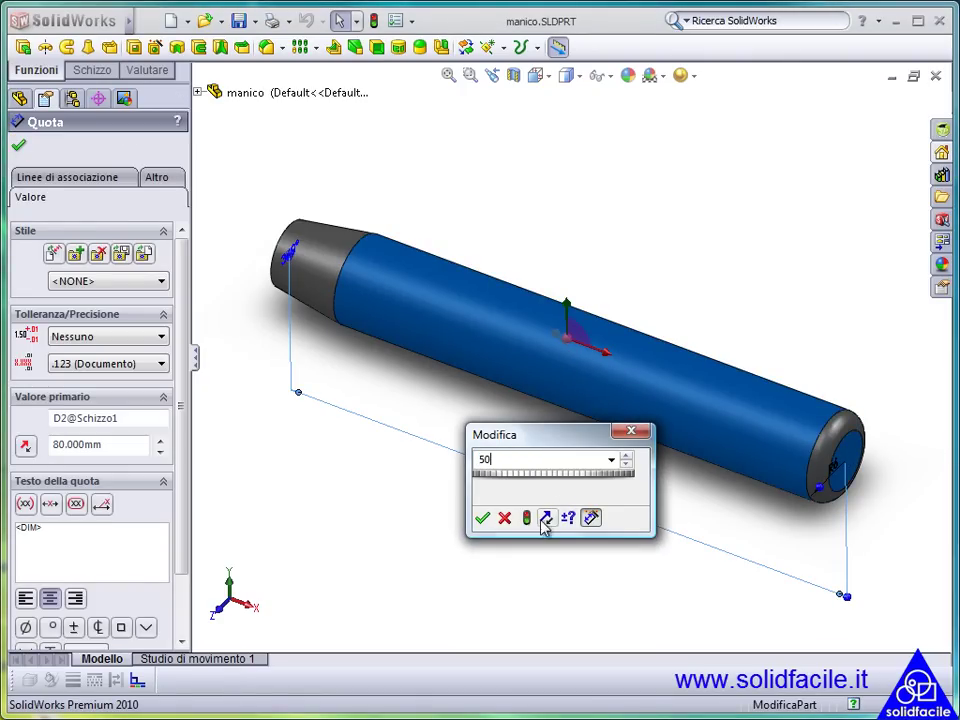
{"action": "left_click", "coordinate": [526, 522]}
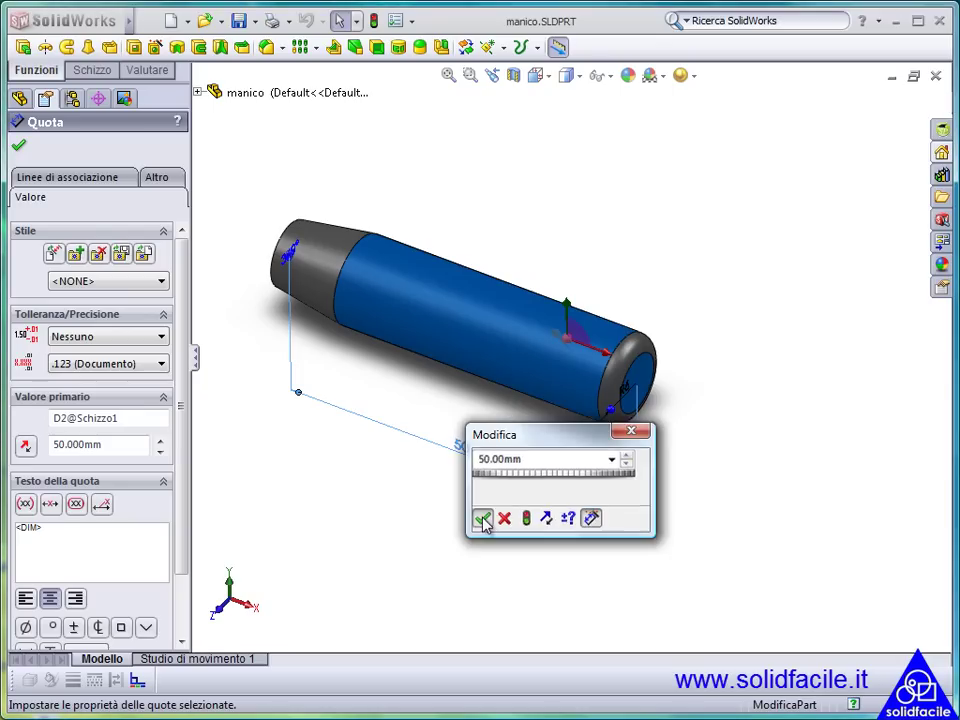
{"action": "left_click", "coordinate": [484, 519]}
{"action": "key", "text": "f"}
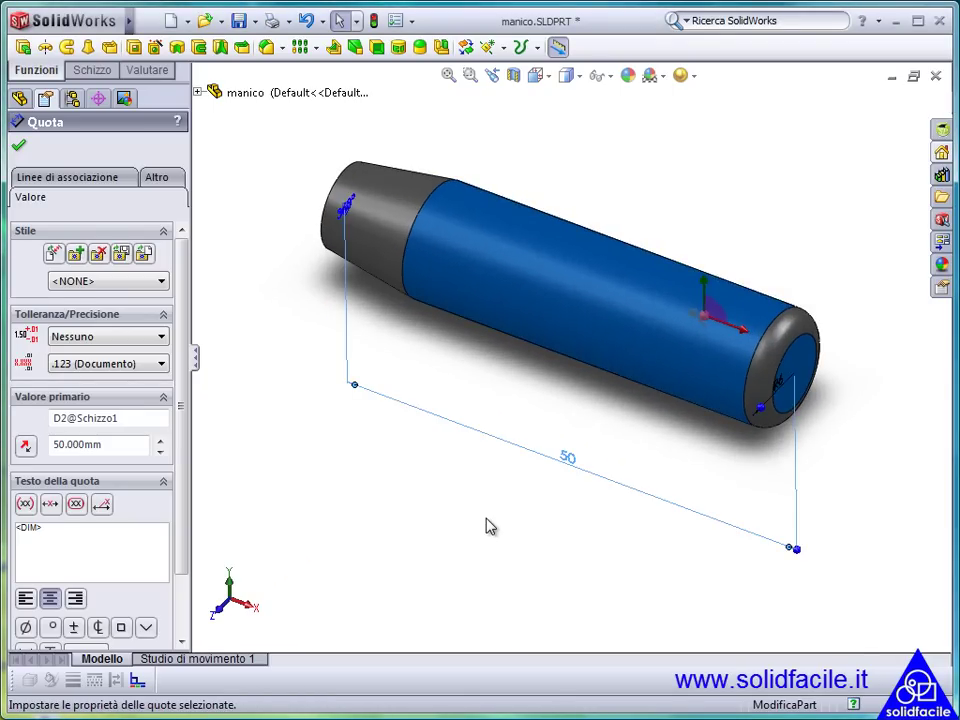
{"action": "left_click", "coordinate": [490, 527]}
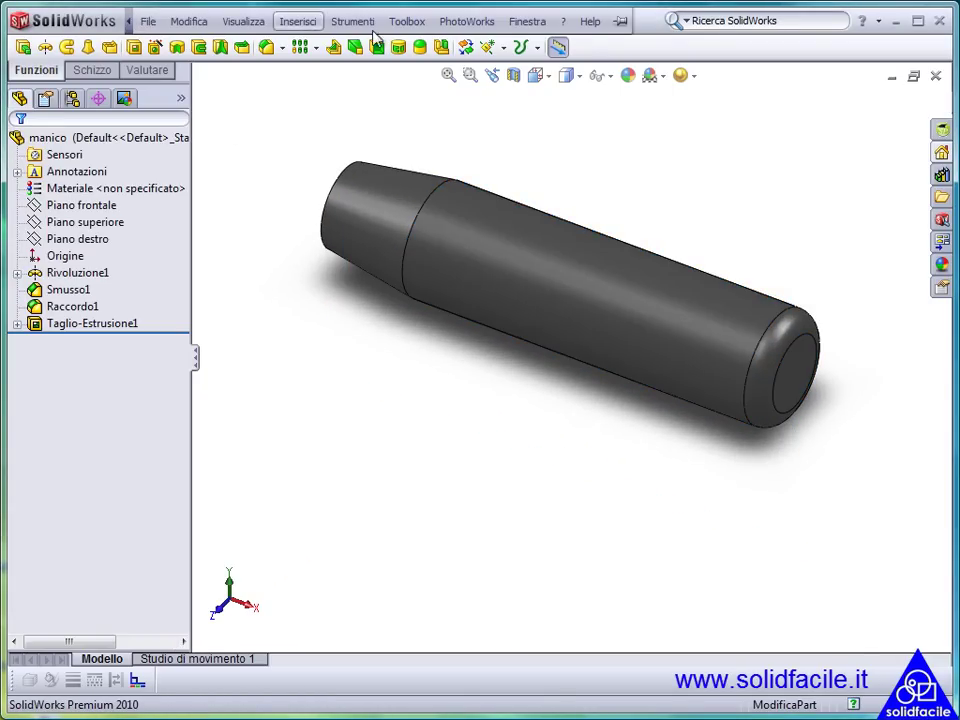
- Switch to the lente_ingrandimento assembly, then to its Foglio1 drawing sheet
{"action": "left_click", "coordinate": [530, 21]}
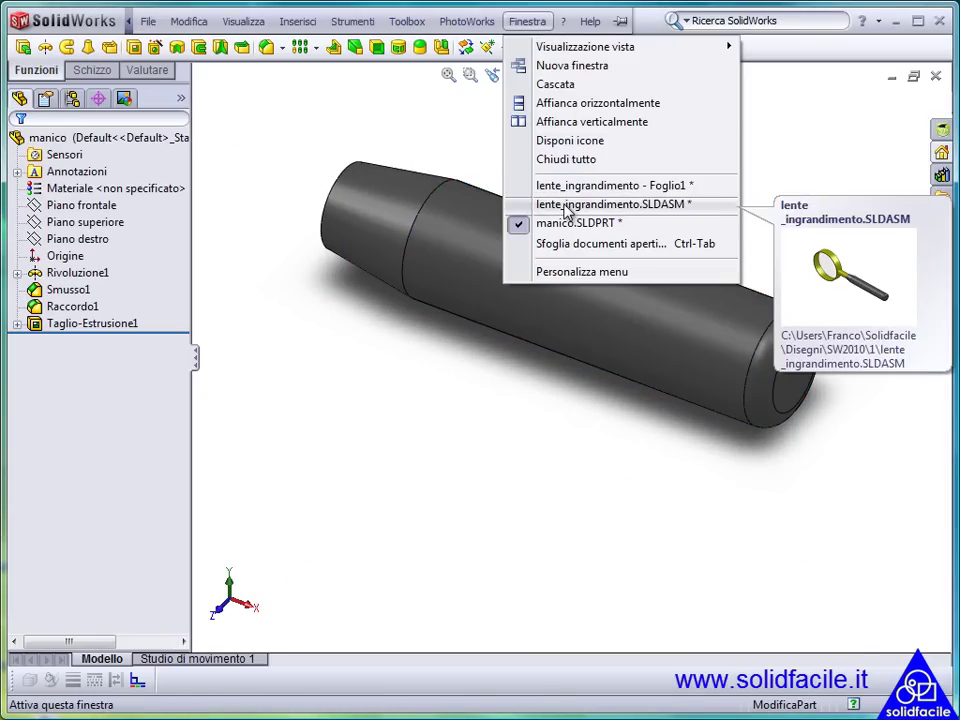
{"action": "left_click", "coordinate": [567, 205]}
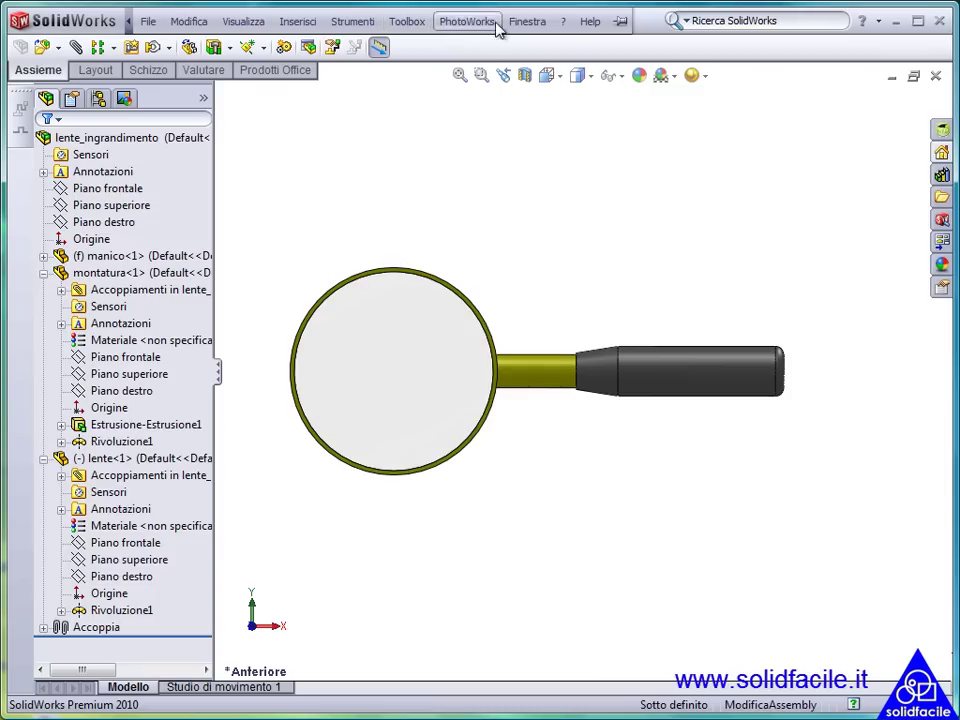
{"action": "left_click", "coordinate": [524, 21]}
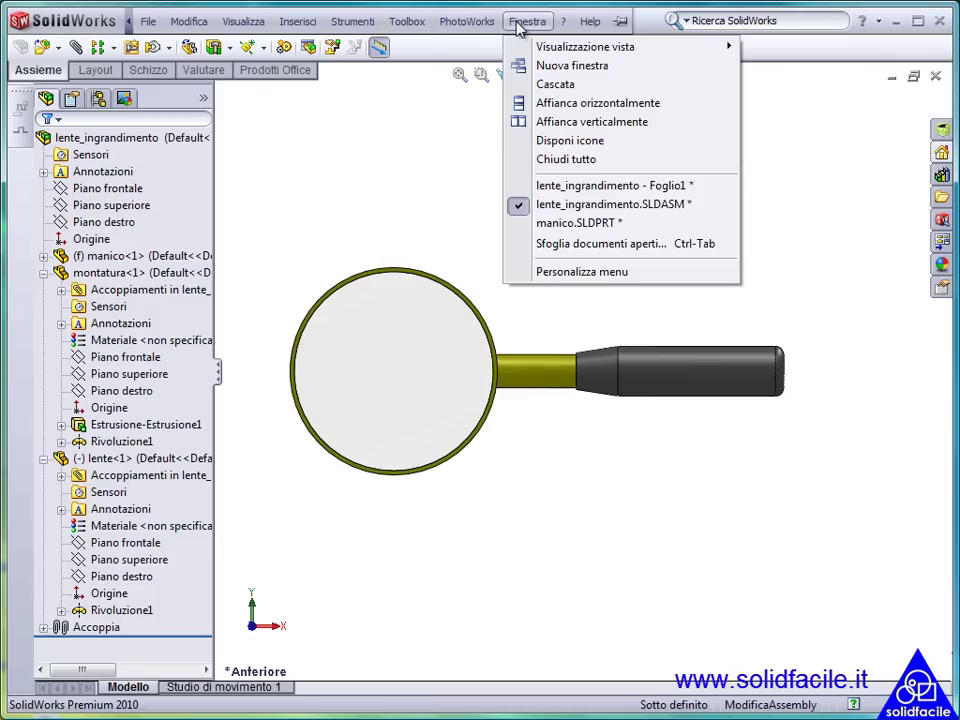
{"action": "left_click", "coordinate": [573, 185]}
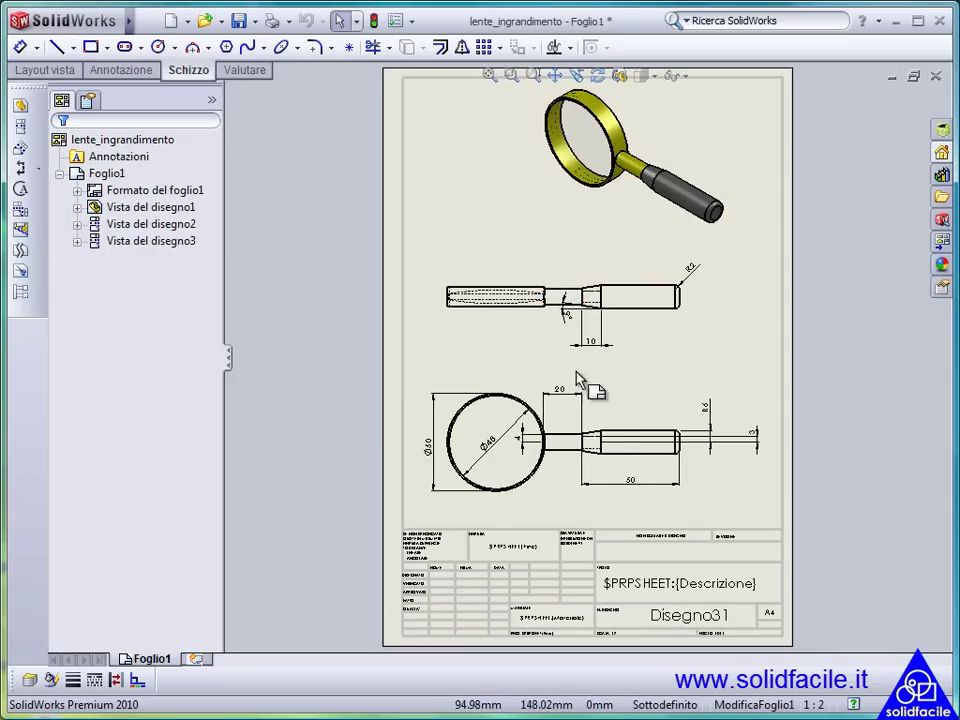
- Change the drawing's handle length dimension from 50 to 100 mm and rebuild
{"action": "left_click", "coordinate": [631, 488]}
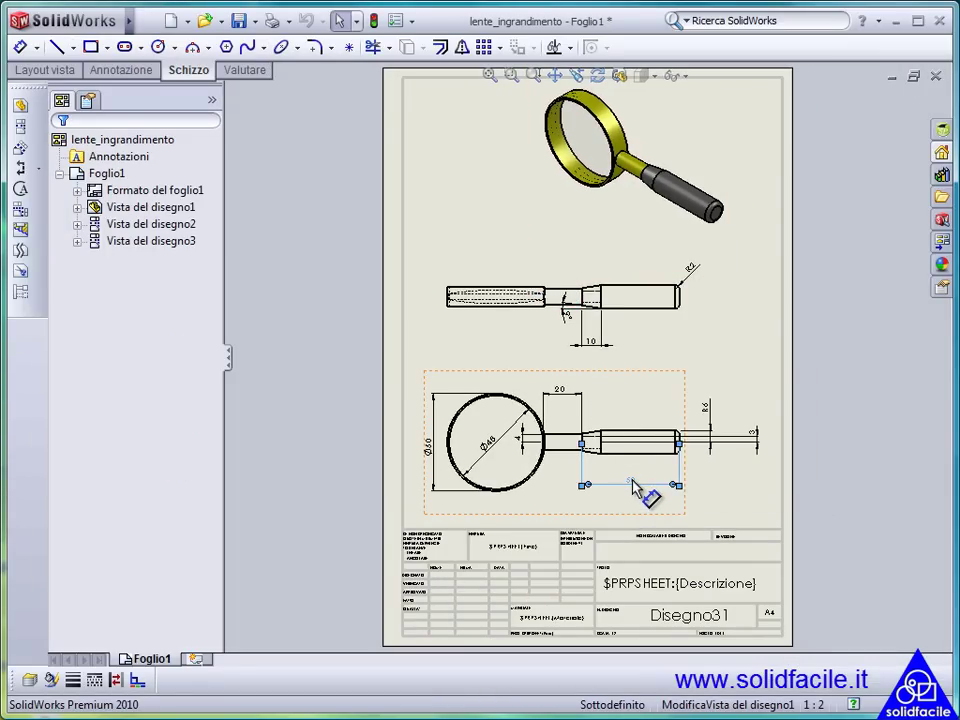
{"action": "double_click", "coordinate": [632, 491]}
{"action": "type", "text": "1"}
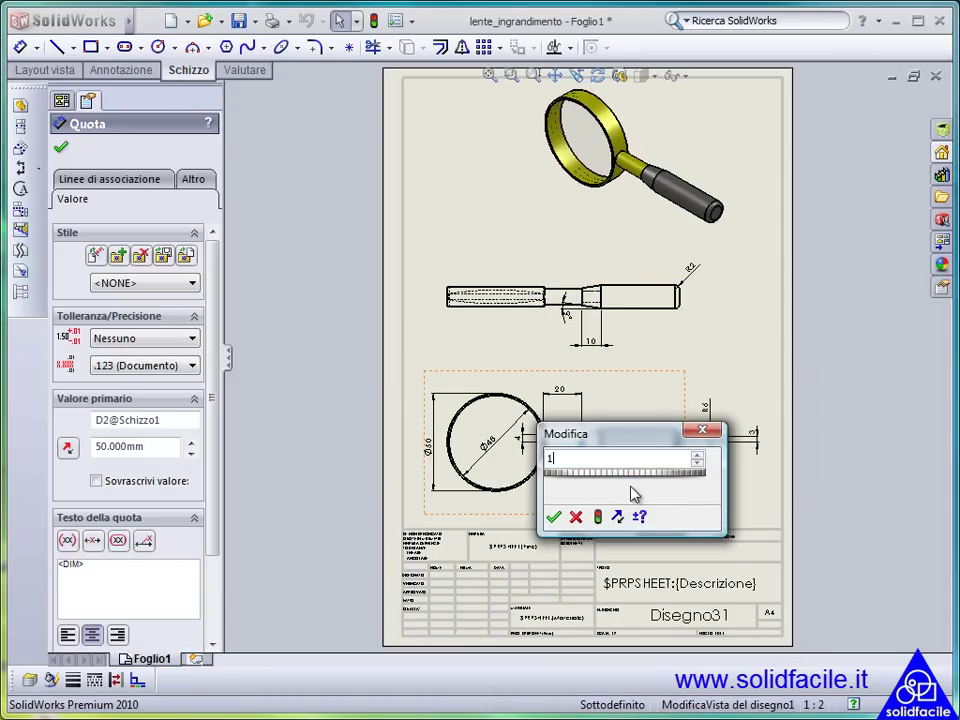
{"action": "type", "text": "00"}
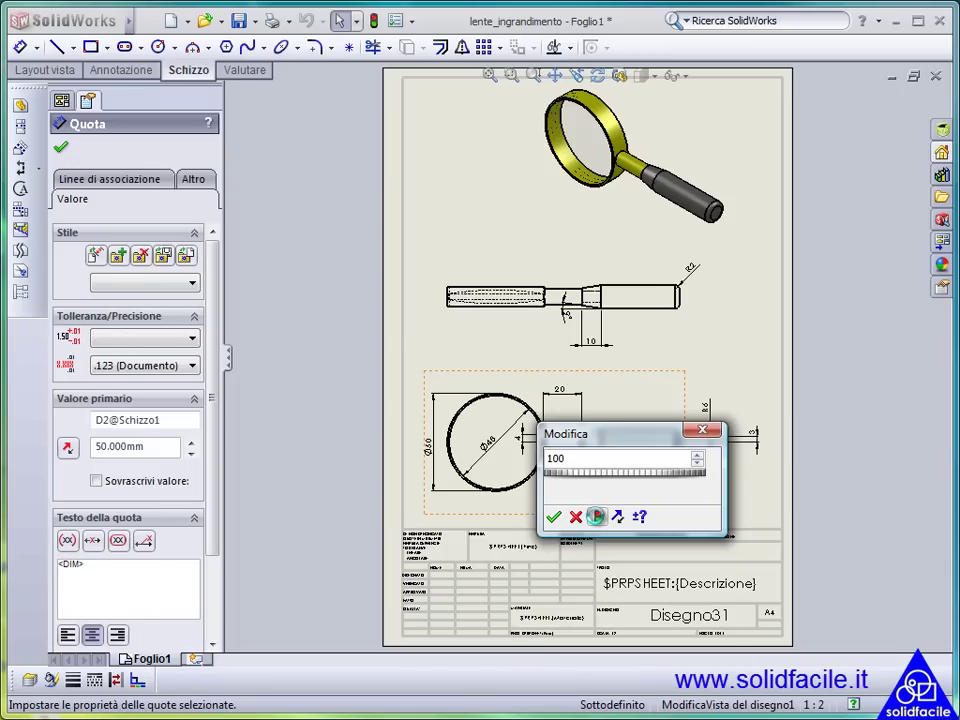
{"action": "left_click", "coordinate": [596, 516]}
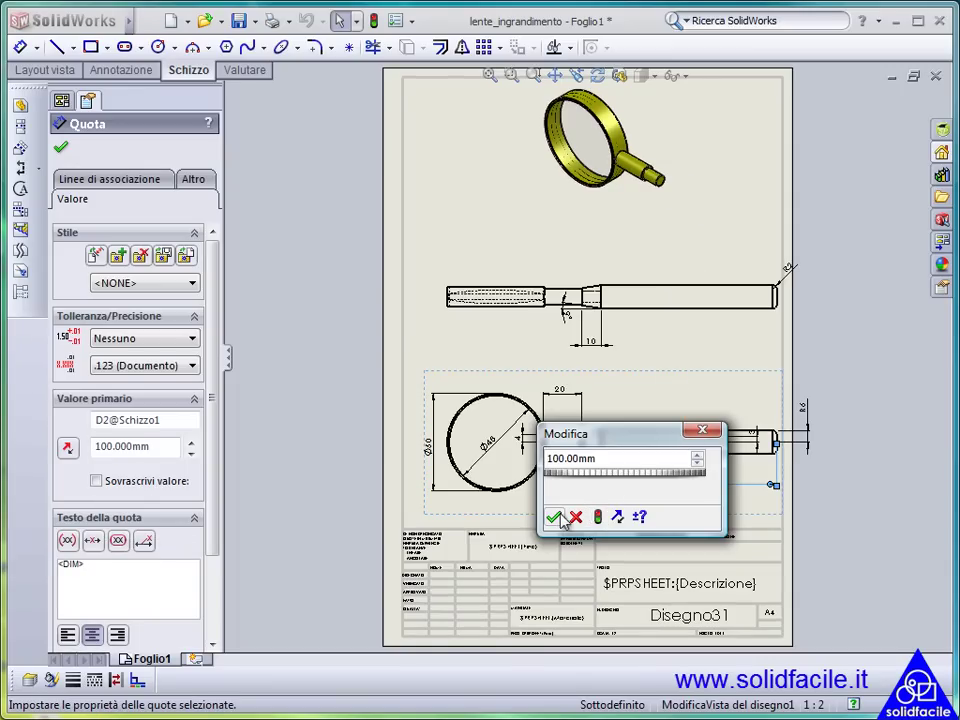
{"action": "left_click", "coordinate": [553, 517]}
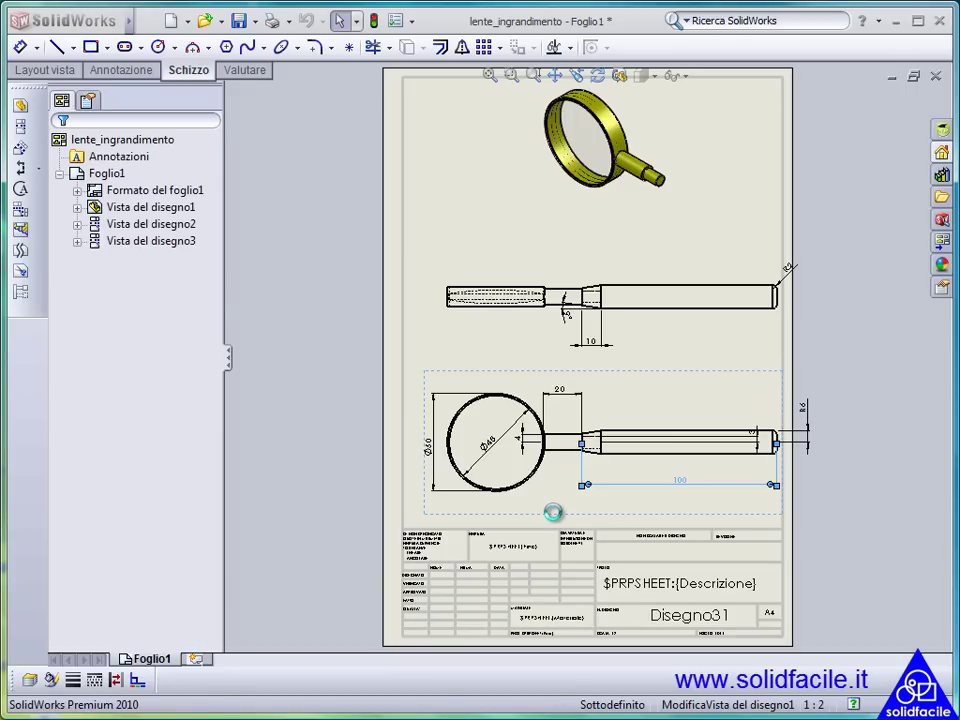
{"action": "left_click", "coordinate": [555, 512]}
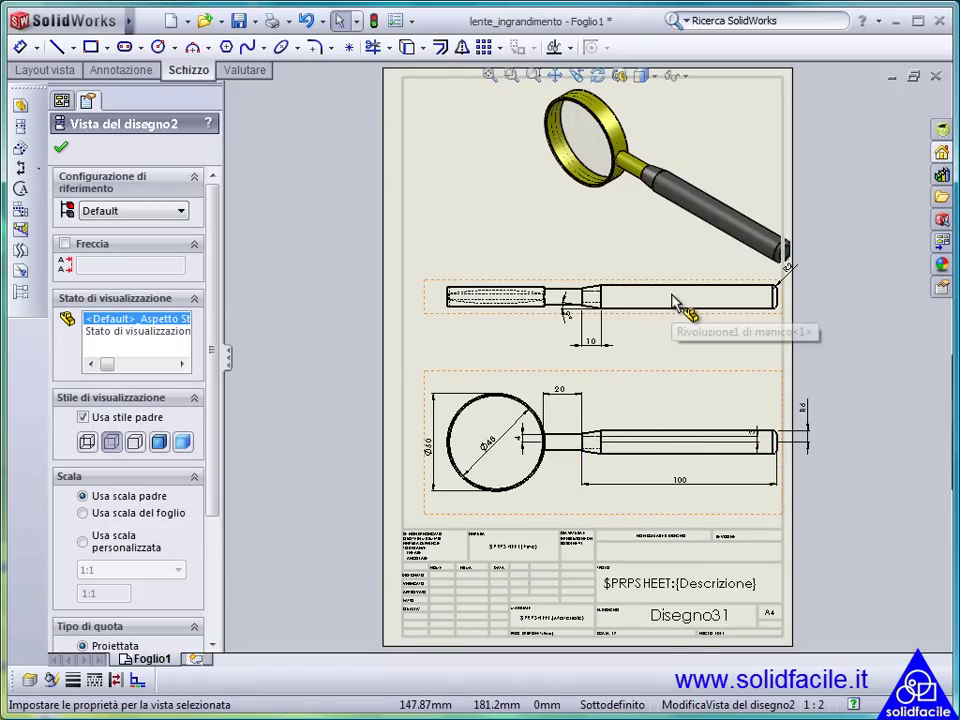
{"action": "right_click", "coordinate": [673, 302]}
- Open the manico.SLDPRT handle part to check its new 100 mm length
{"action": "left_click", "coordinate": [681, 271]}
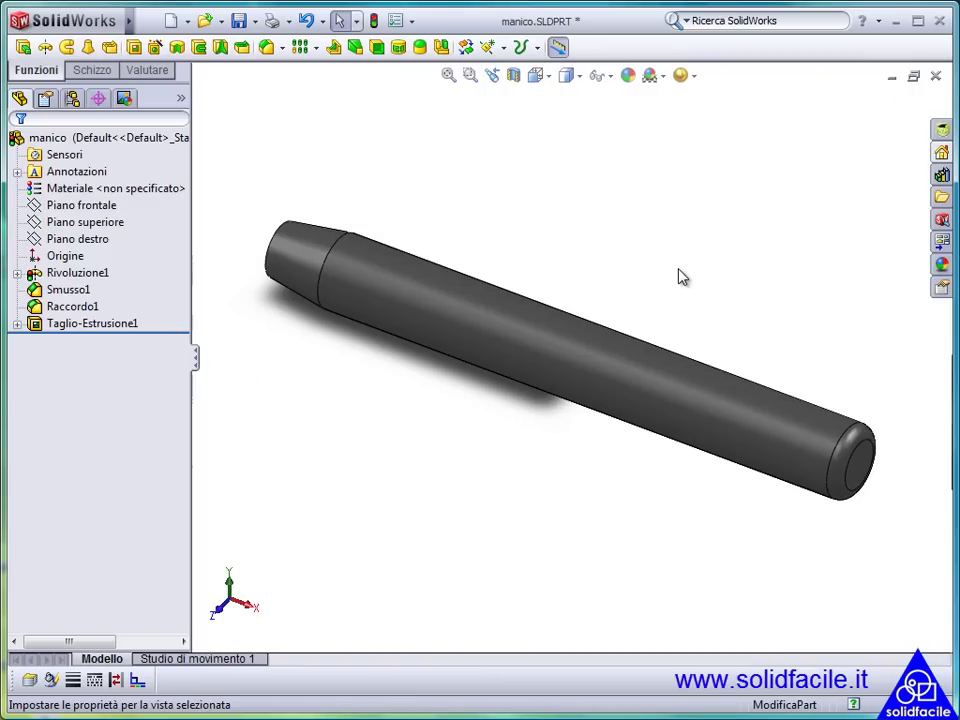